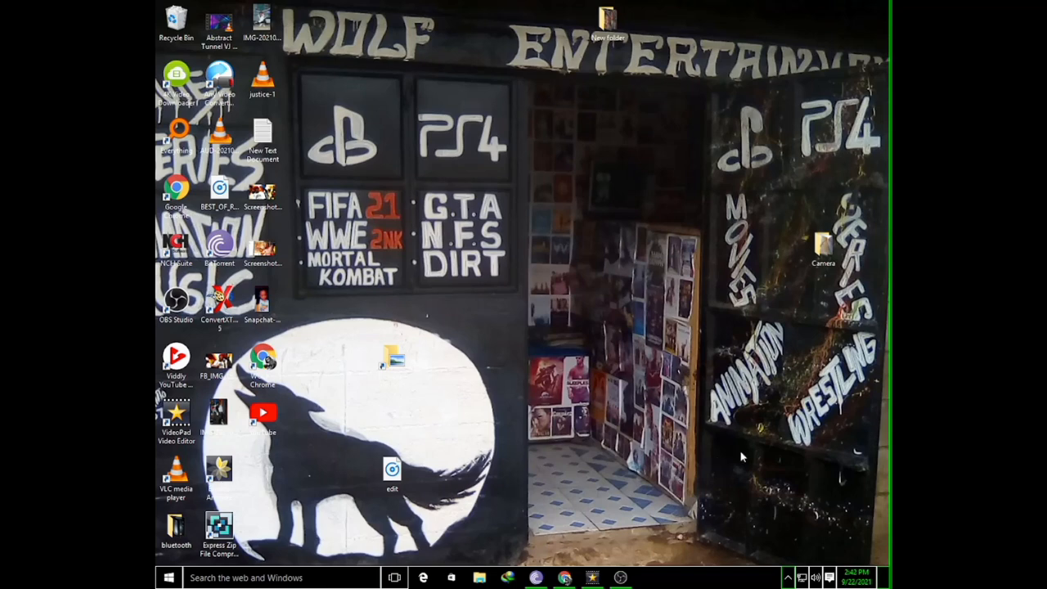
Switch to the VideoPad window holding the empty, untitled project
mouse_move(591, 577)
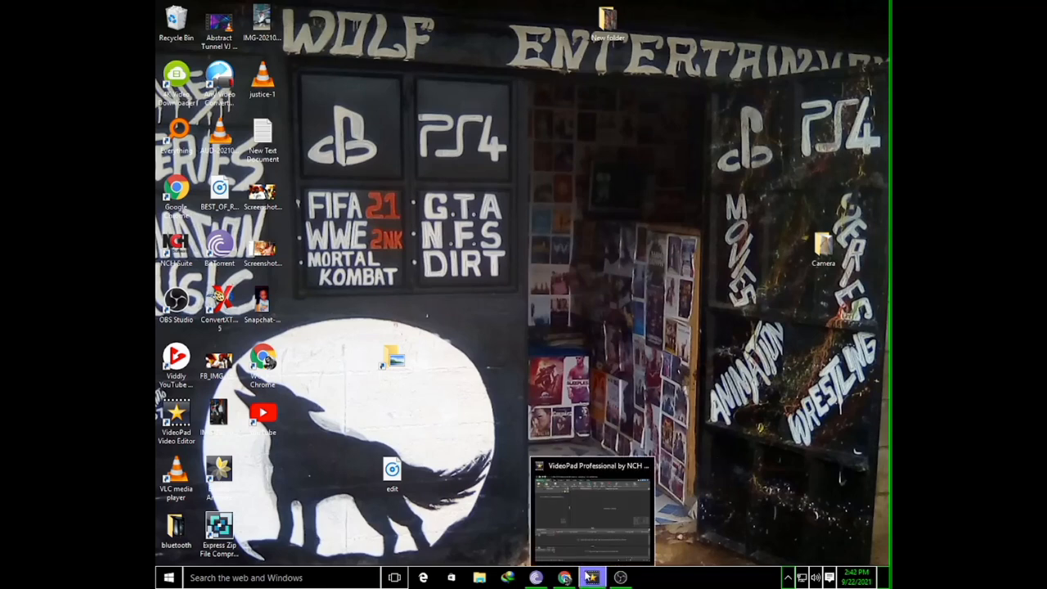
click(606, 526)
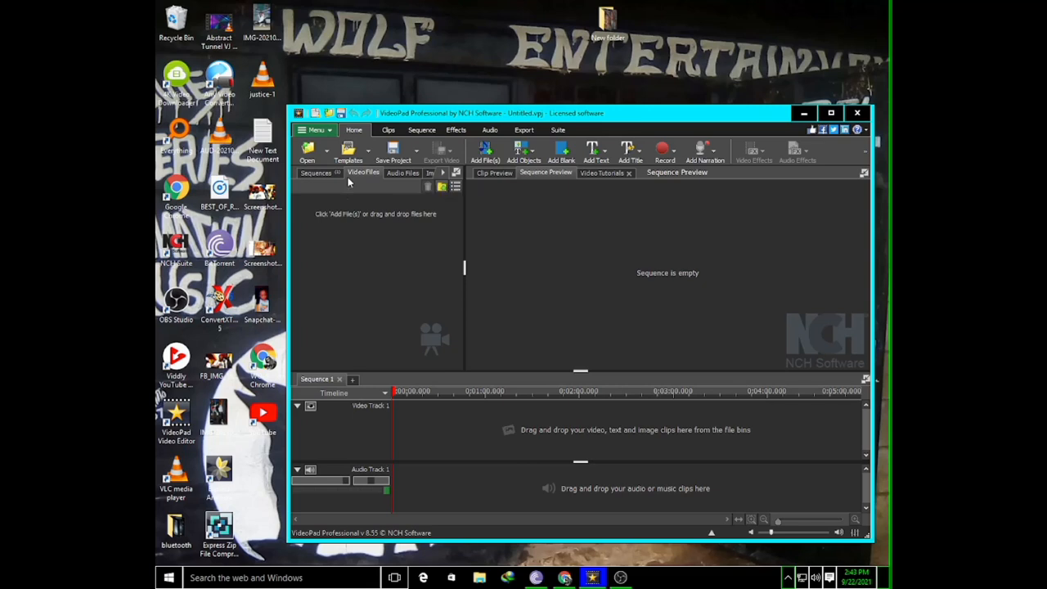
click(620, 578)
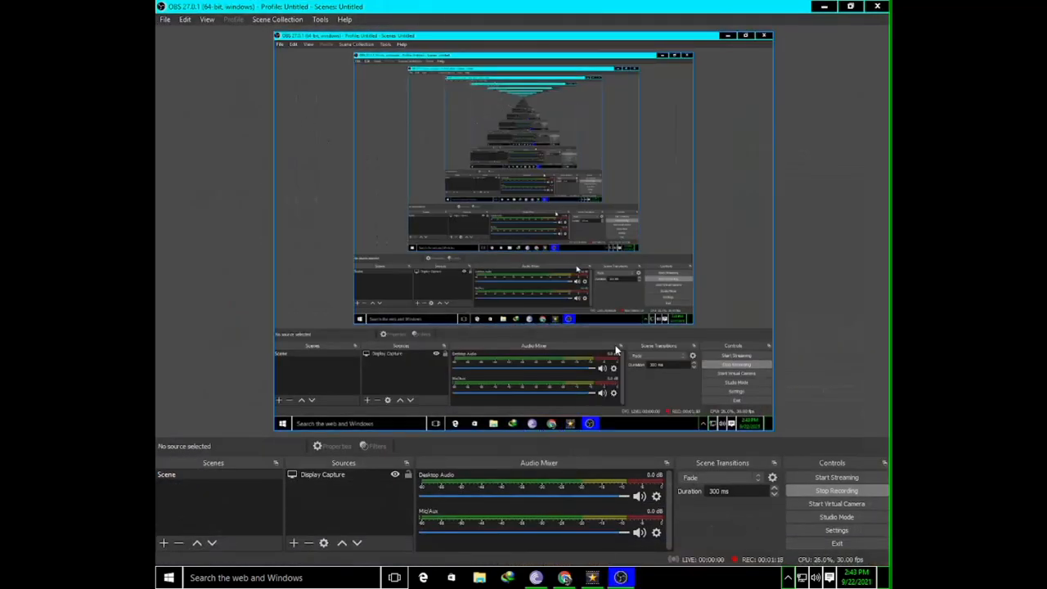
click(824, 5)
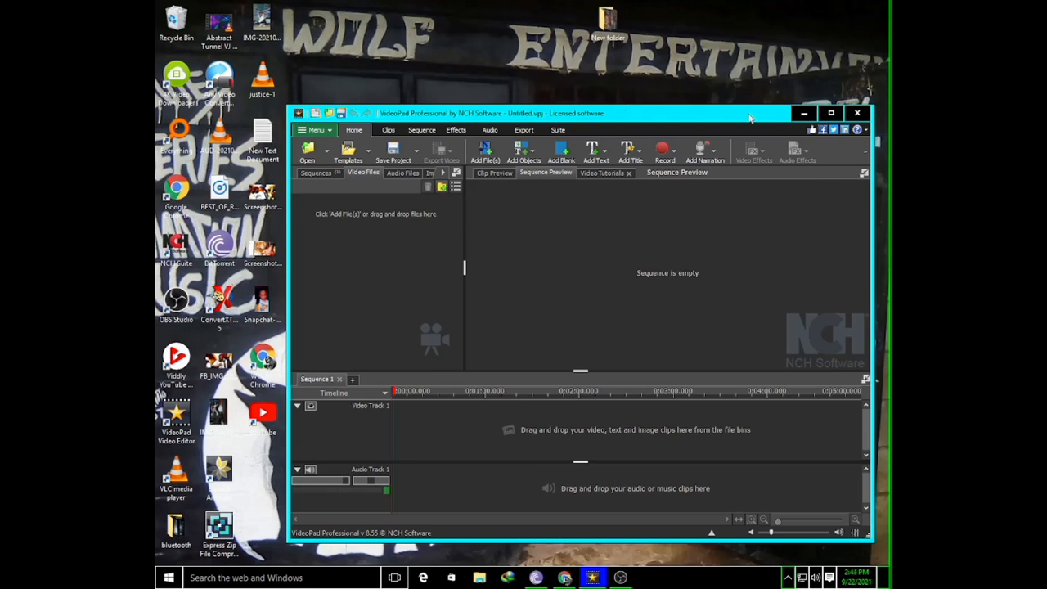
click(804, 114)
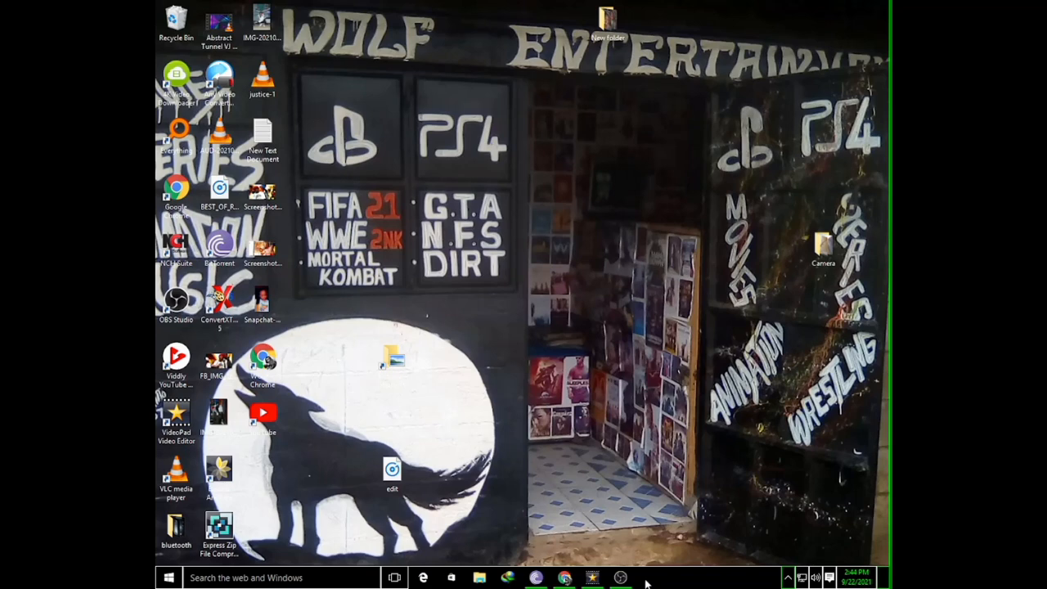
click(593, 578)
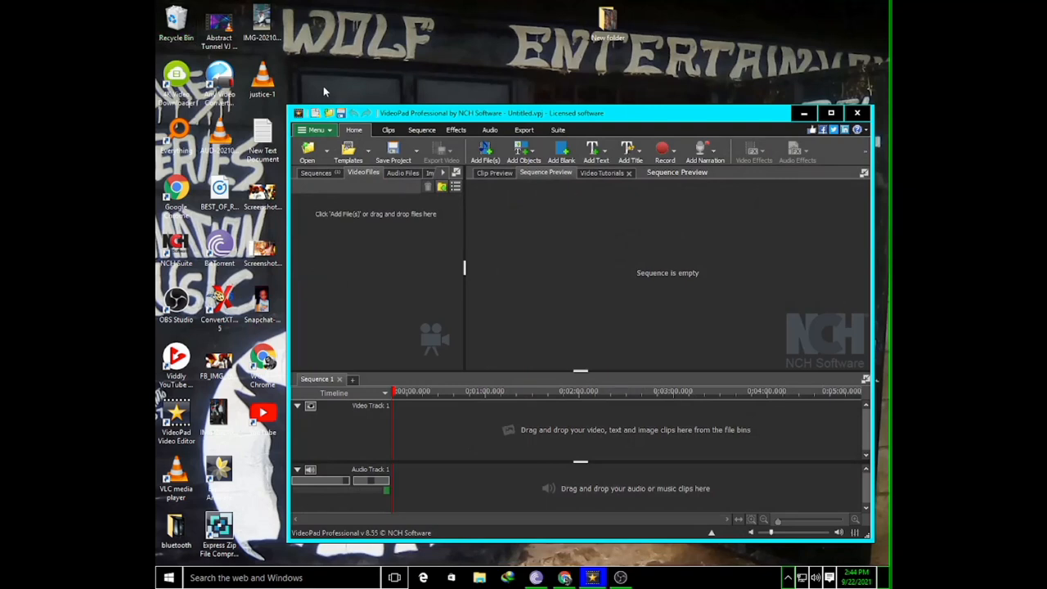
Add the Abstract Tunnel VJ Motion Background video from the desktop to the project's video files
drag(222, 27, 306, 73)
click(348, 152)
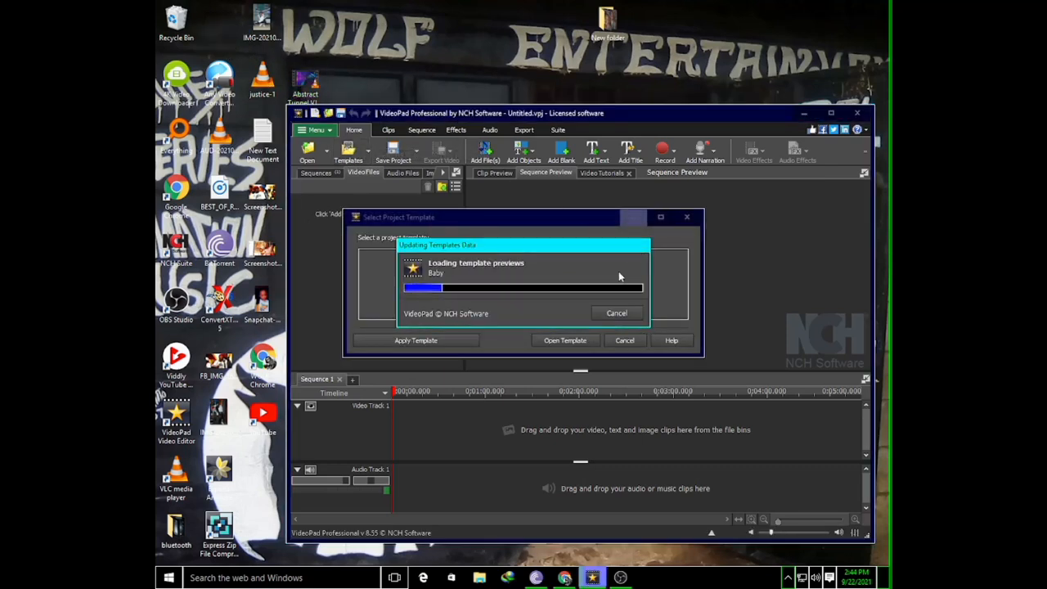
click(616, 314)
drag(305, 81, 374, 214)
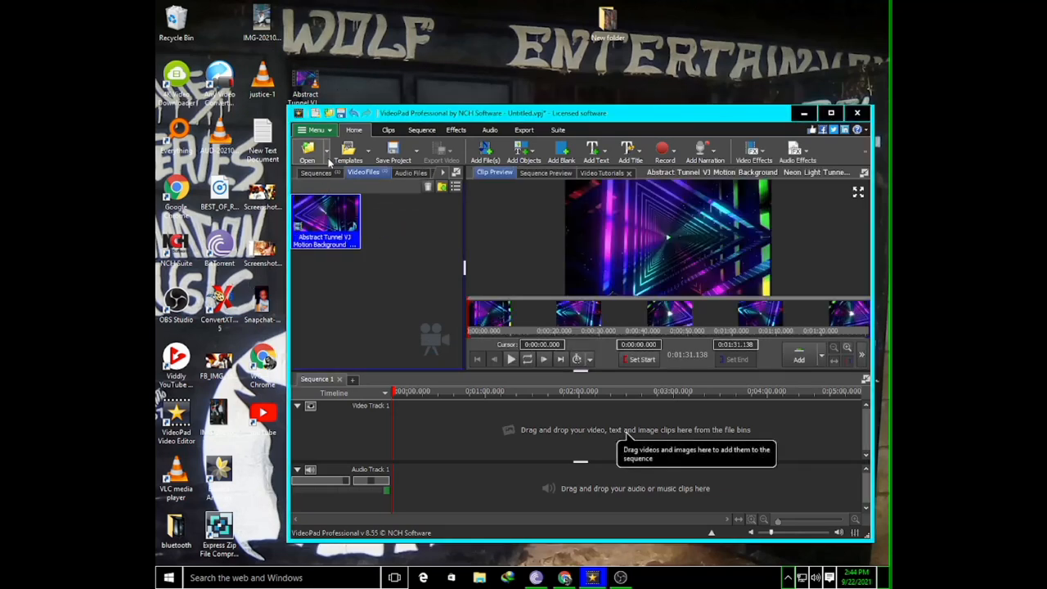
Import the audio file AUD-20210920-WA0001 from the Desktop folder into the project
click(309, 155)
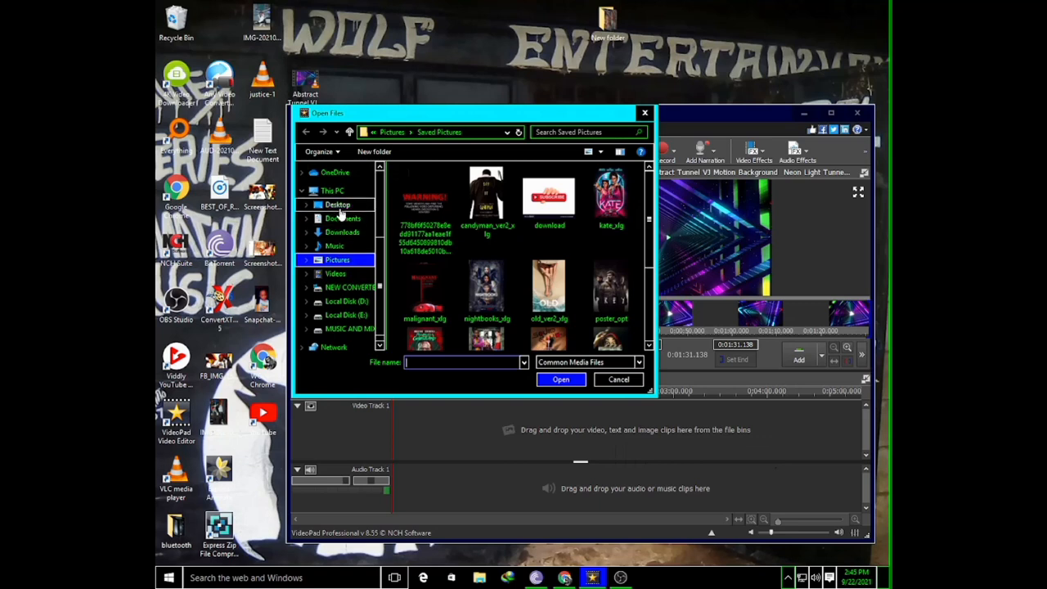
click(338, 205)
scroll(573, 238, down, 2)
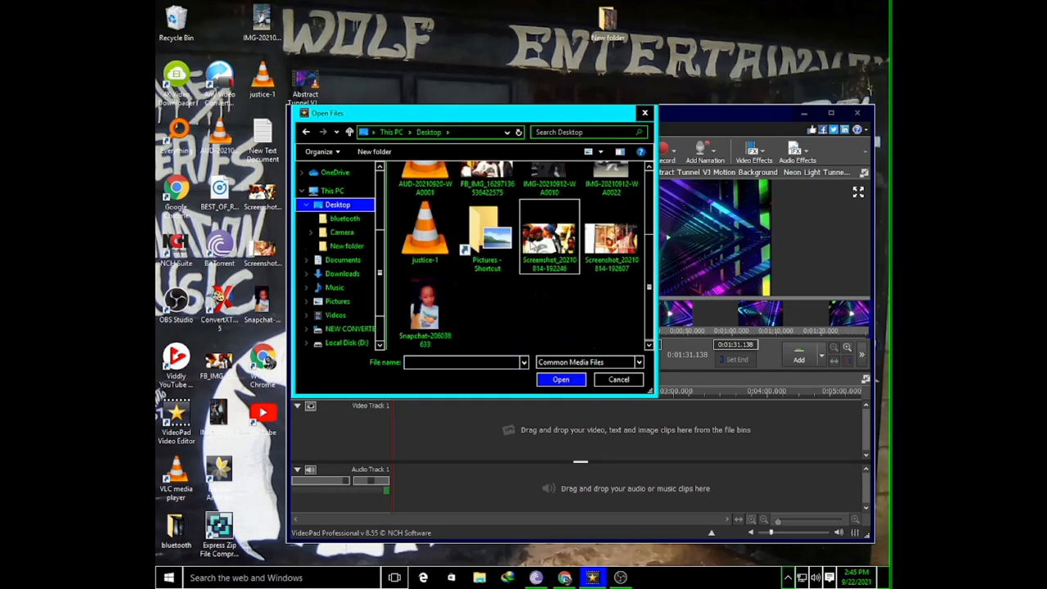
scroll(530, 237, up, 1)
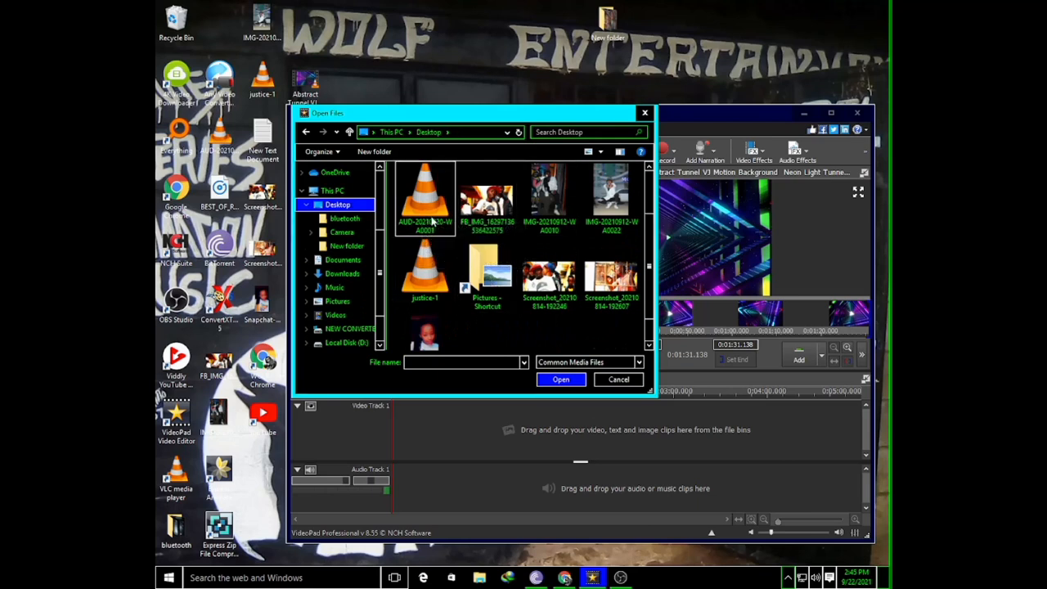
click(425, 200)
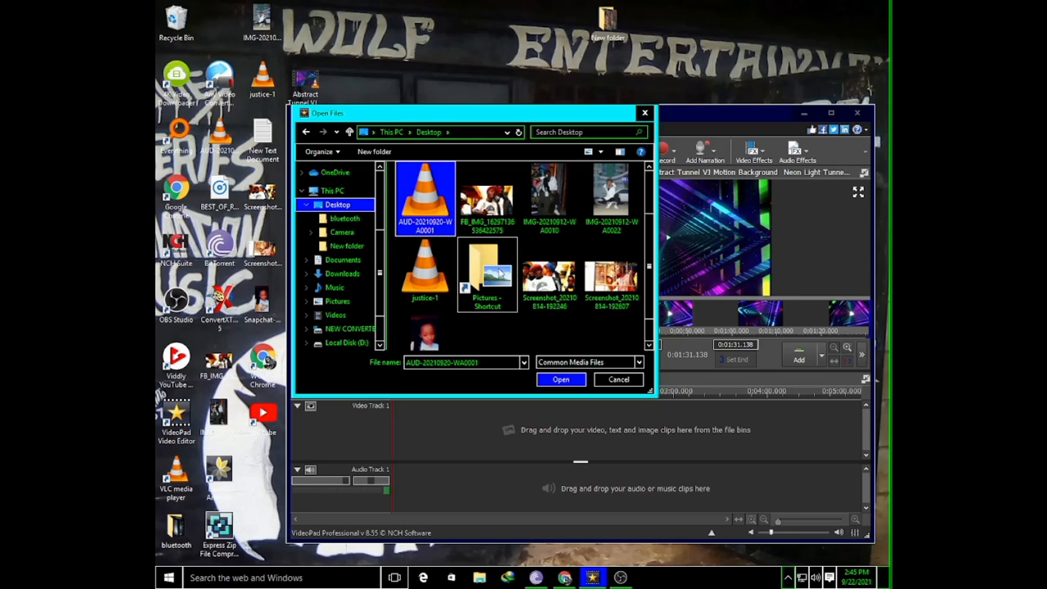
click(561, 380)
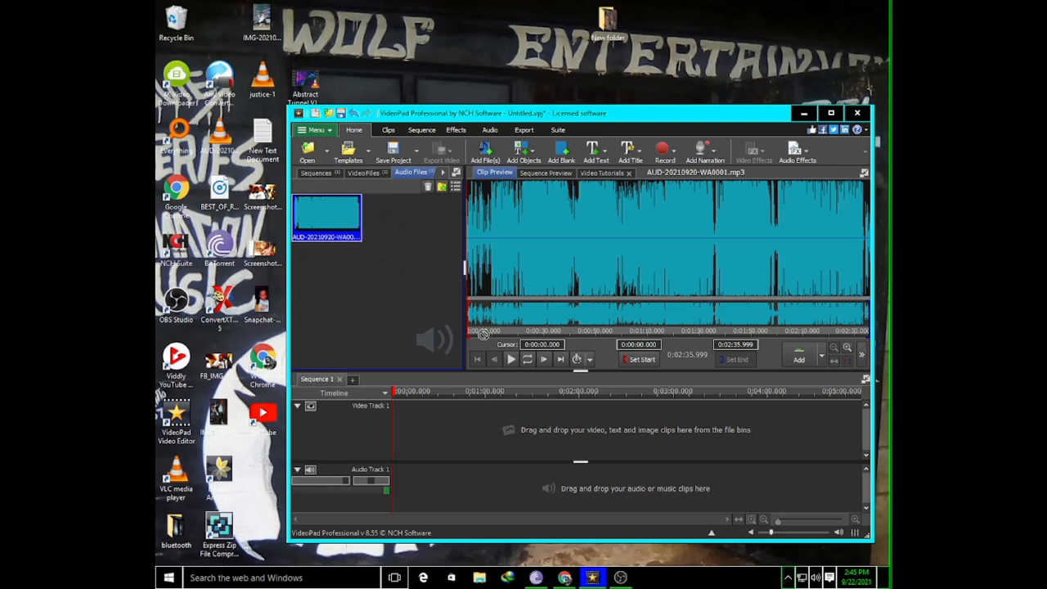
drag(465, 391, 430, 450)
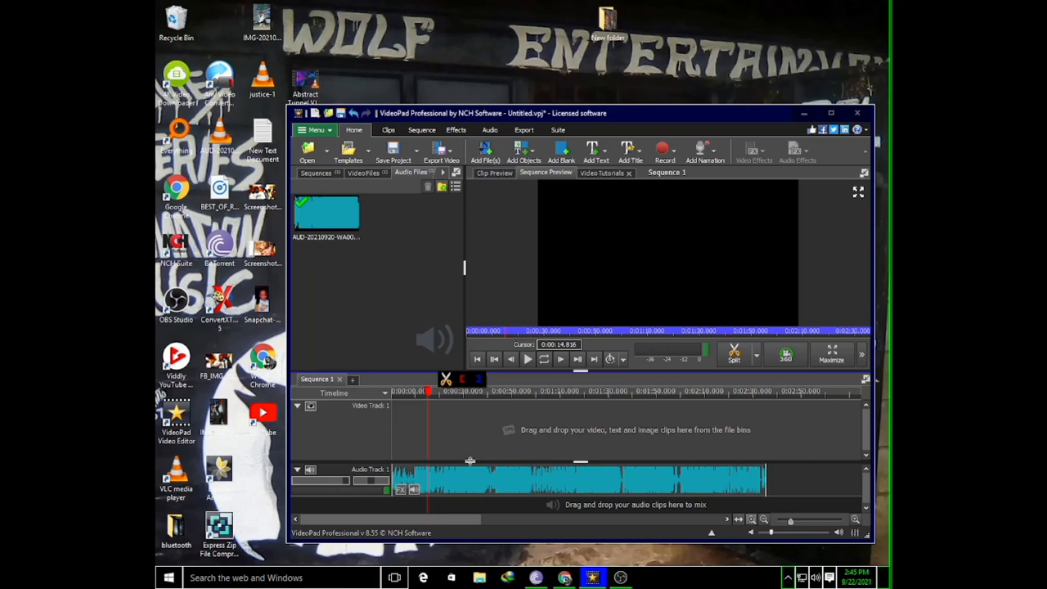
right_click(471, 488)
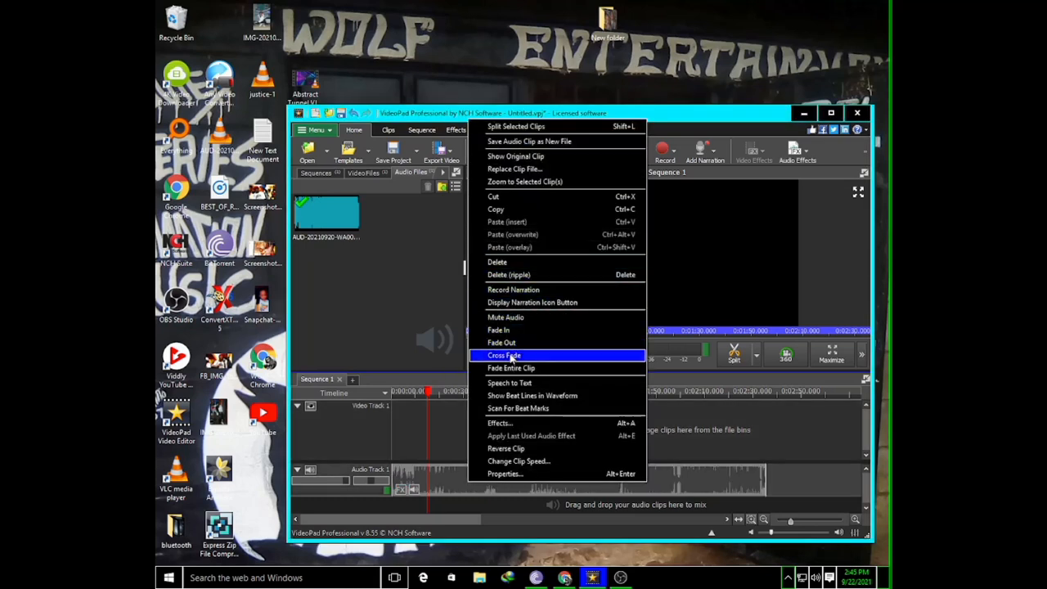
click(506, 278)
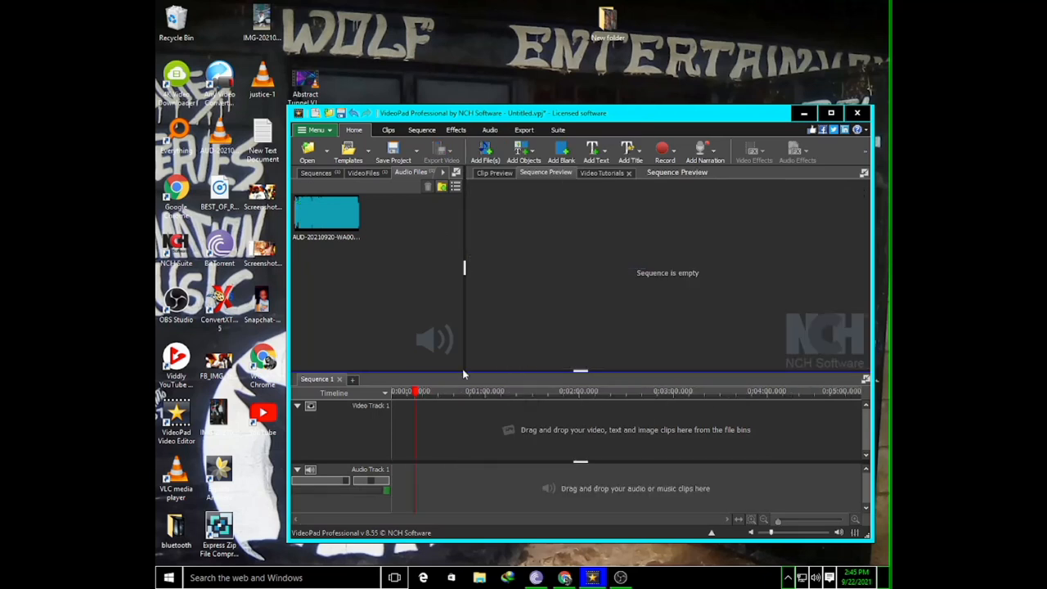
Maximize the editor window, place the Abstract Tunnel video on Video Track 1, and move the playhead to the sequence start
click(369, 173)
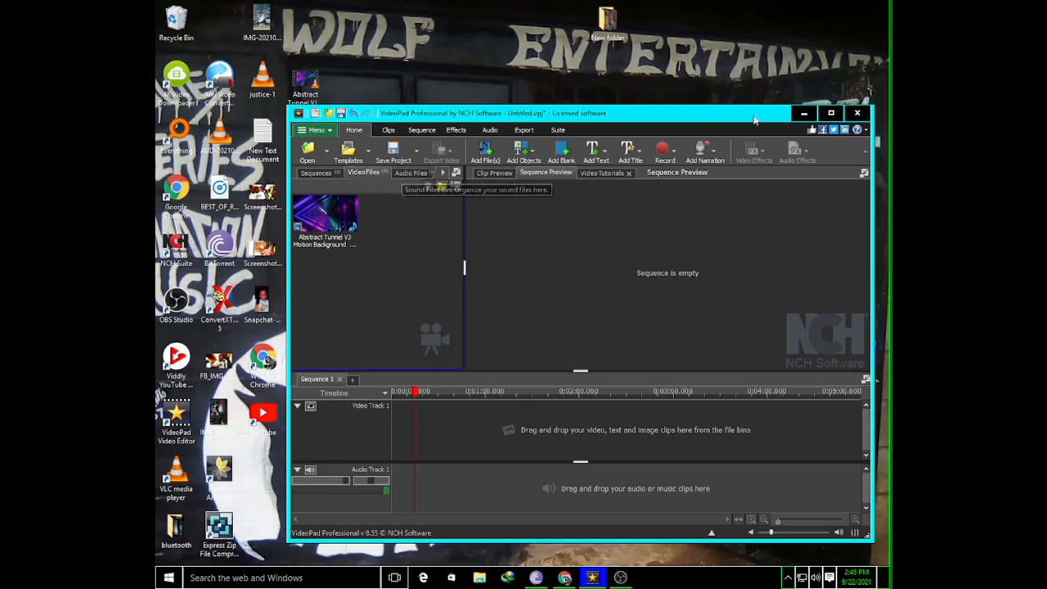
click(832, 114)
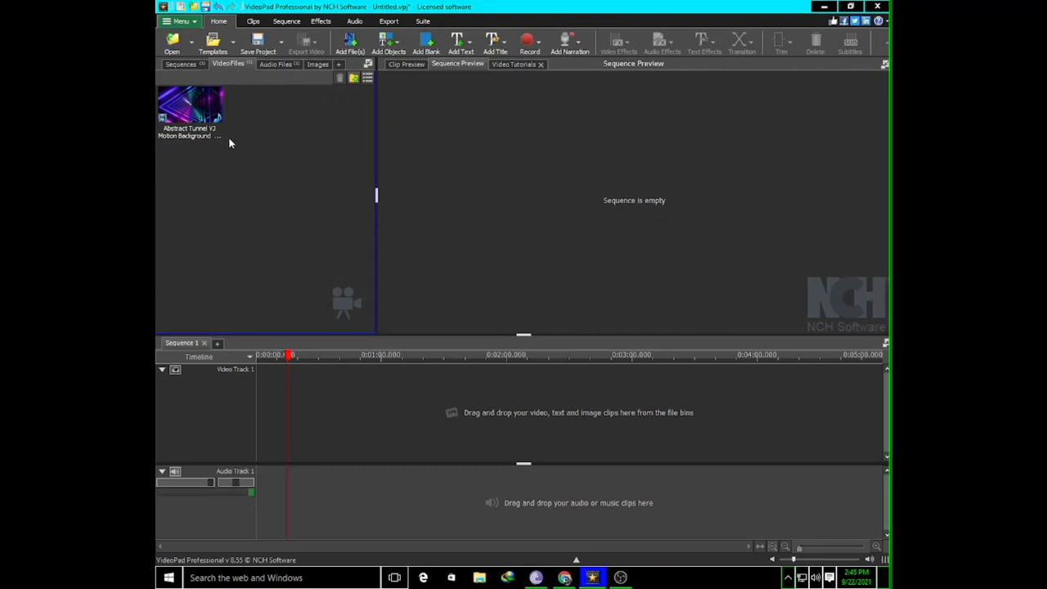
click(190, 111)
drag(190, 110, 327, 393)
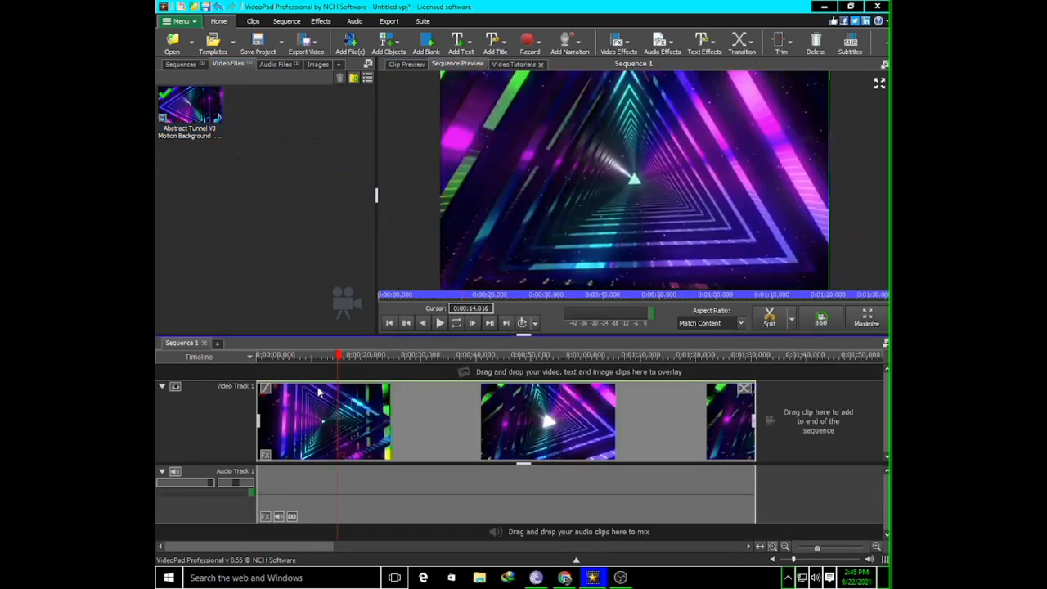
click(258, 357)
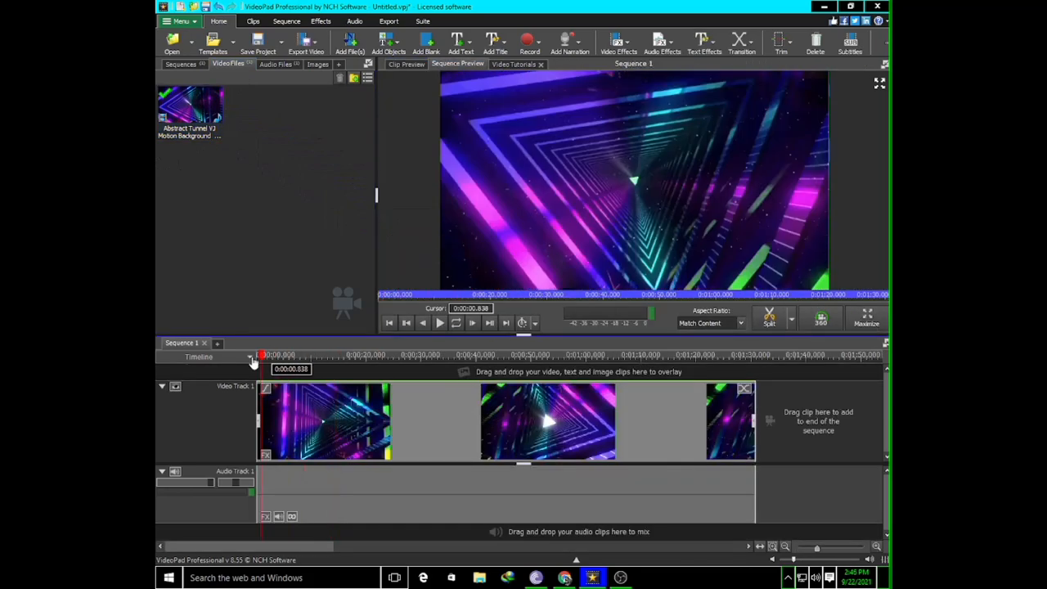
click(247, 358)
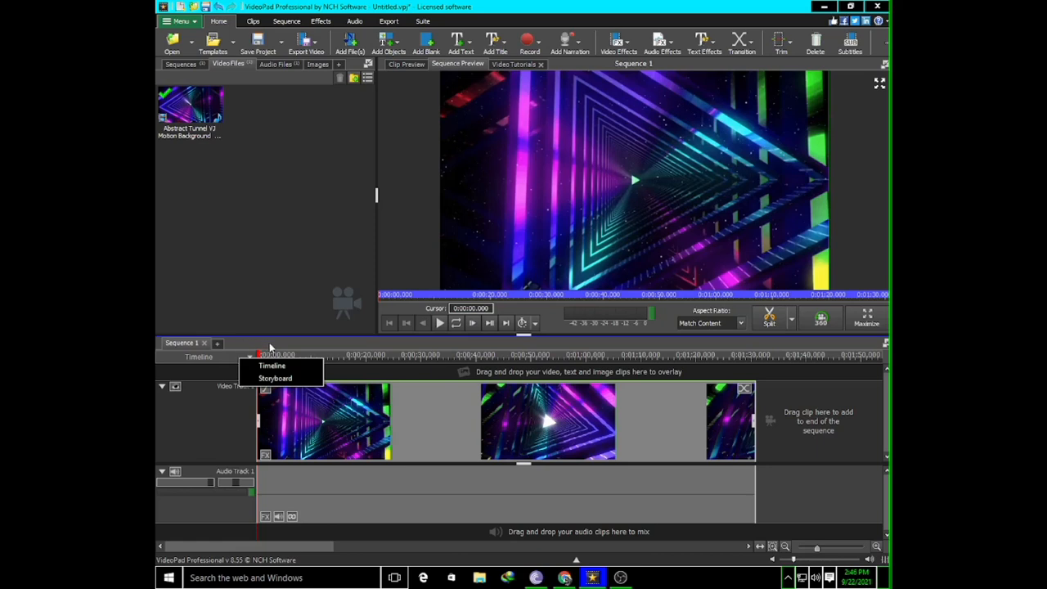
Unlink the Abstract Tunnel clip from its audio and delete that audio clip from Audio Track 1
right_click(386, 427)
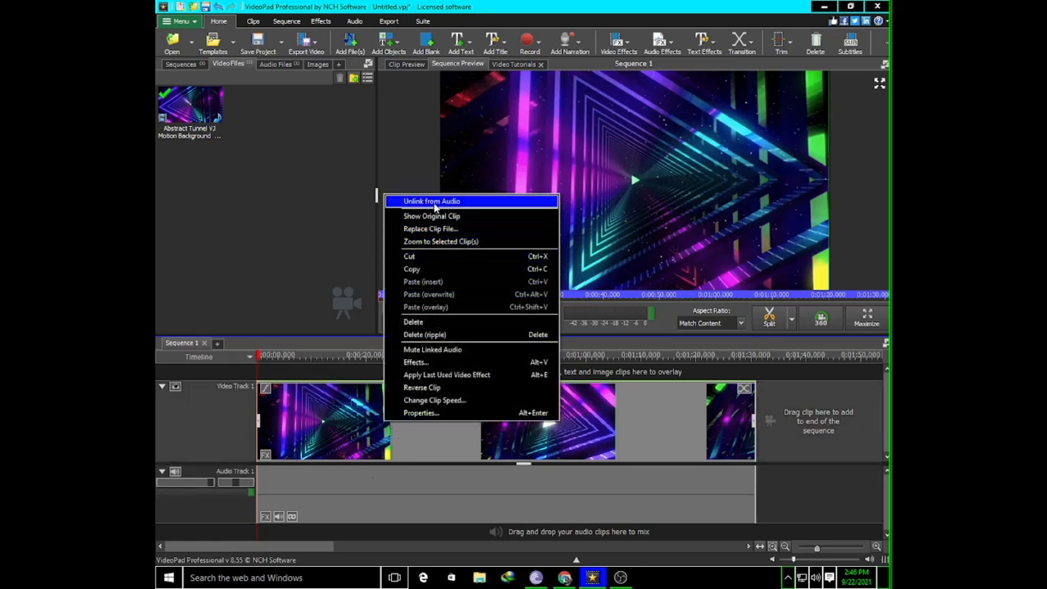
click(434, 202)
key(space)
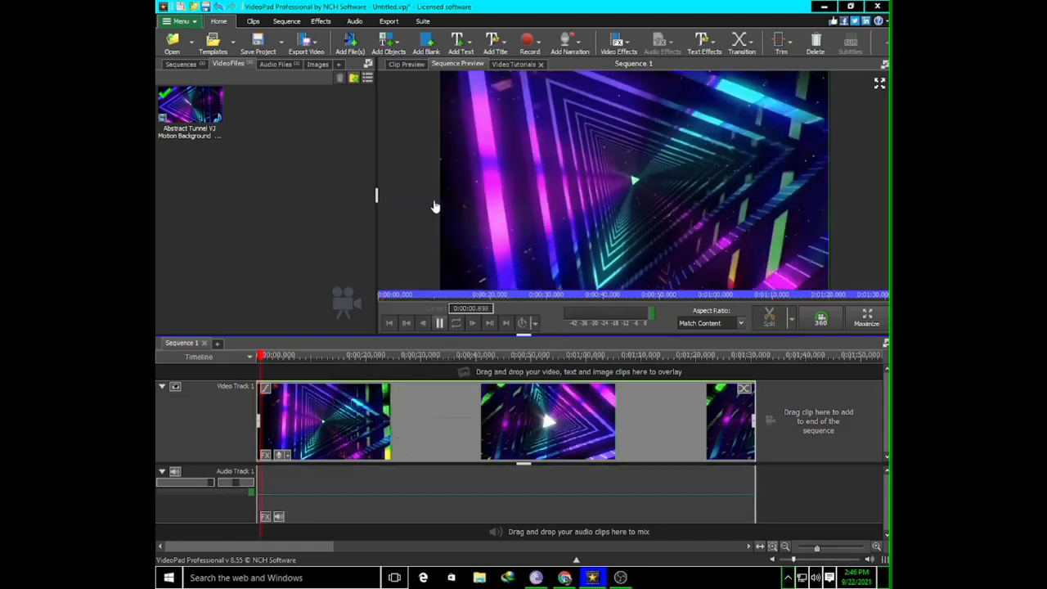
click(440, 323)
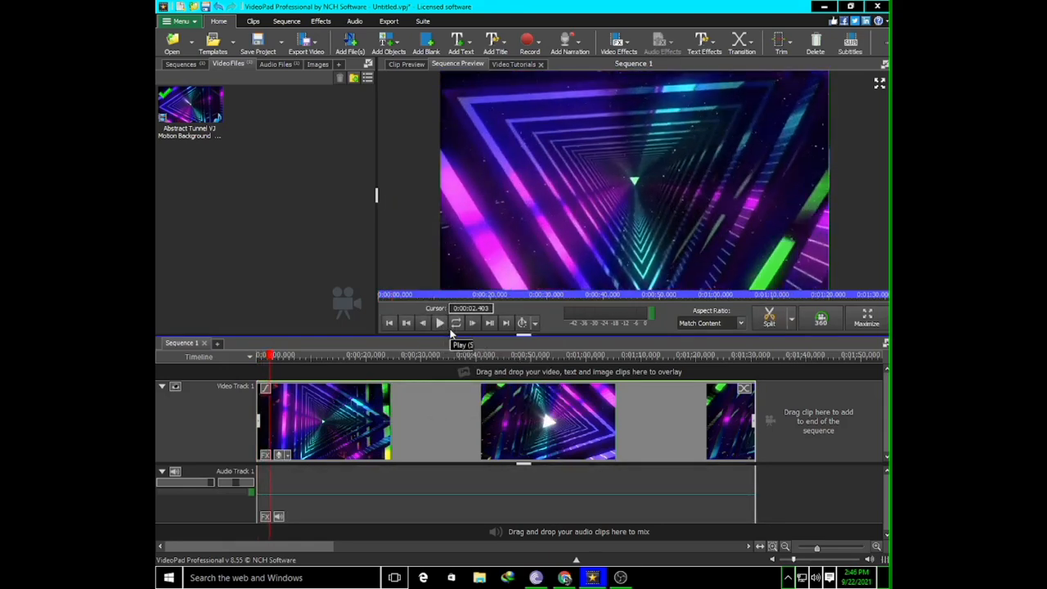
click(510, 495)
right_click(510, 491)
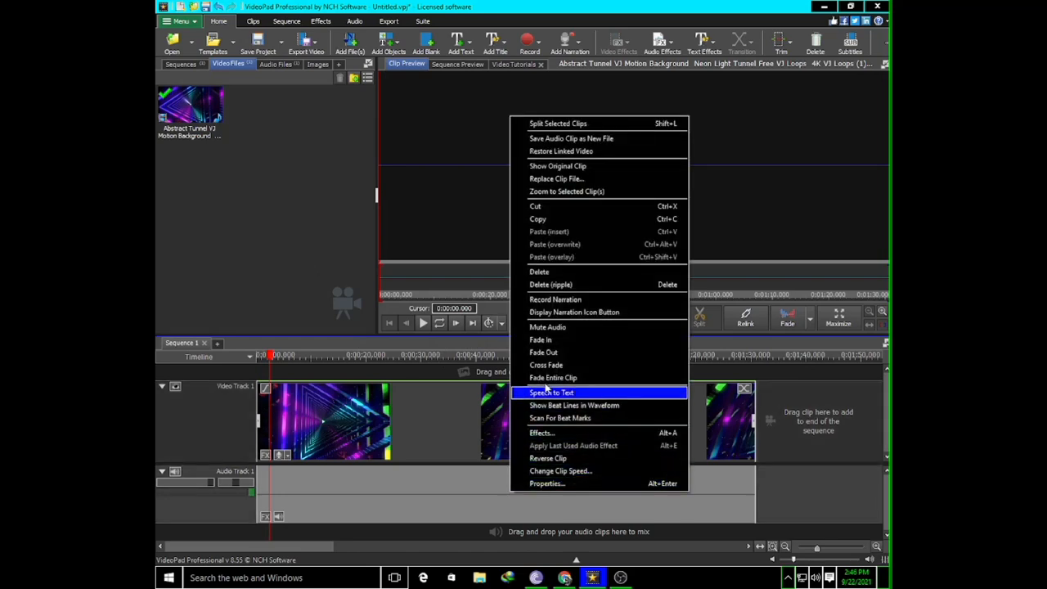
click(547, 272)
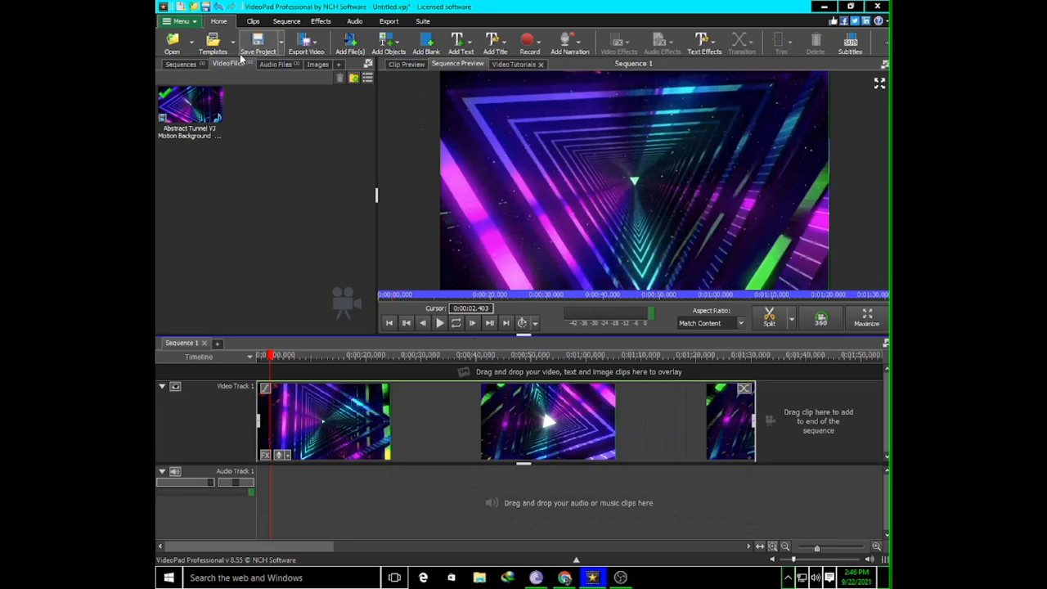
Place AUD-20210920-WA0001 at the start of Audio Track 1, and show the project's images bin
click(276, 64)
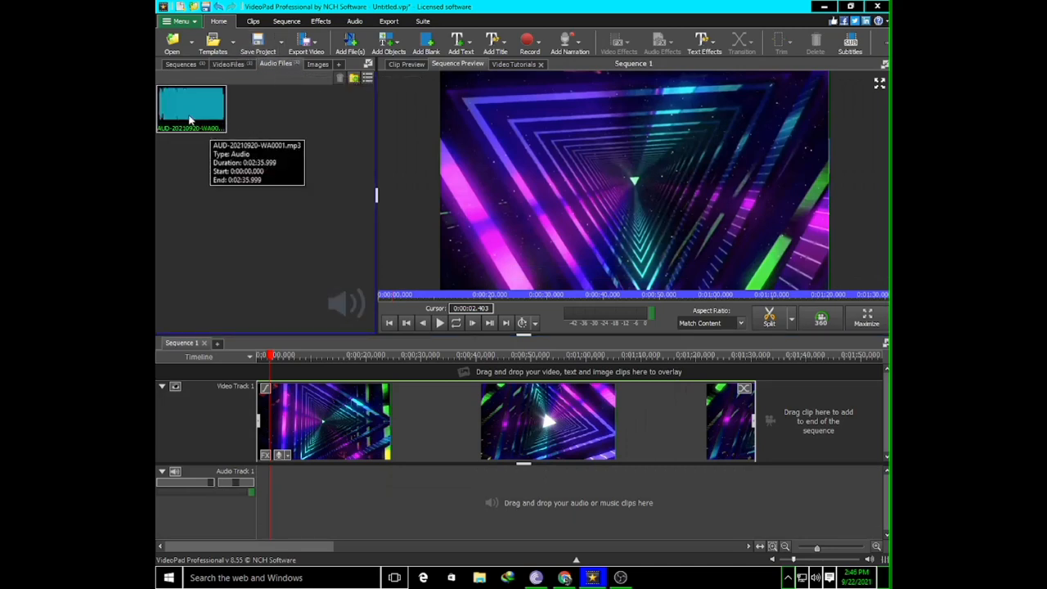
drag(191, 114, 247, 495)
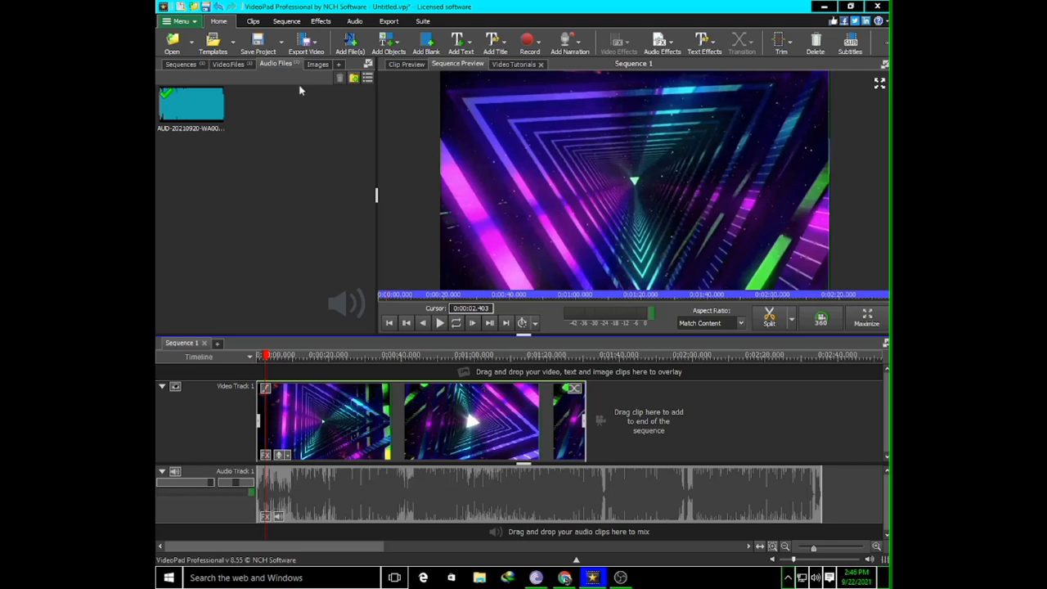
click(315, 65)
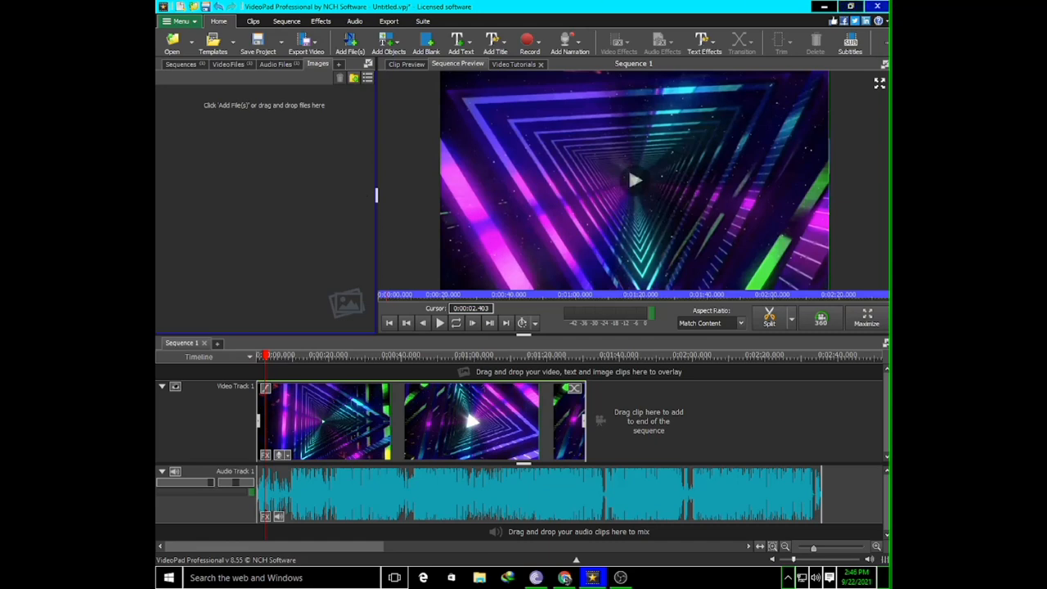
click(824, 6)
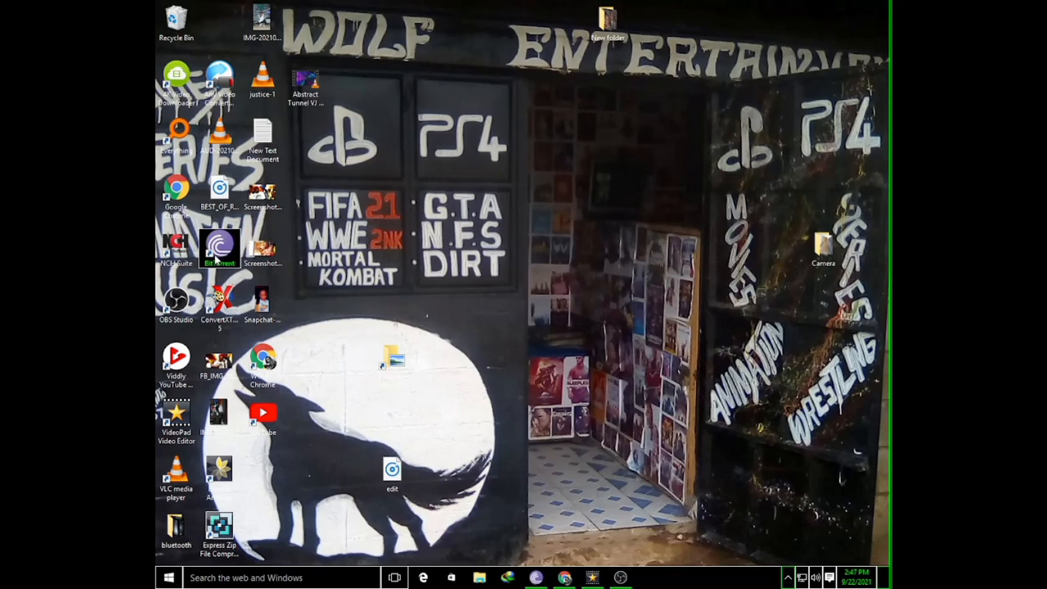
click(536, 578)
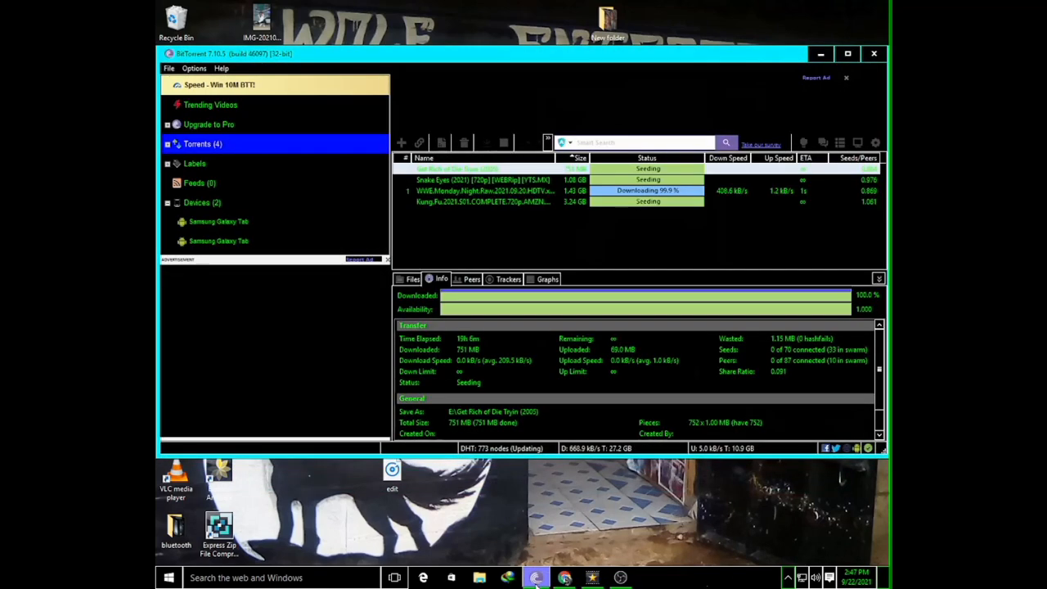
click(582, 233)
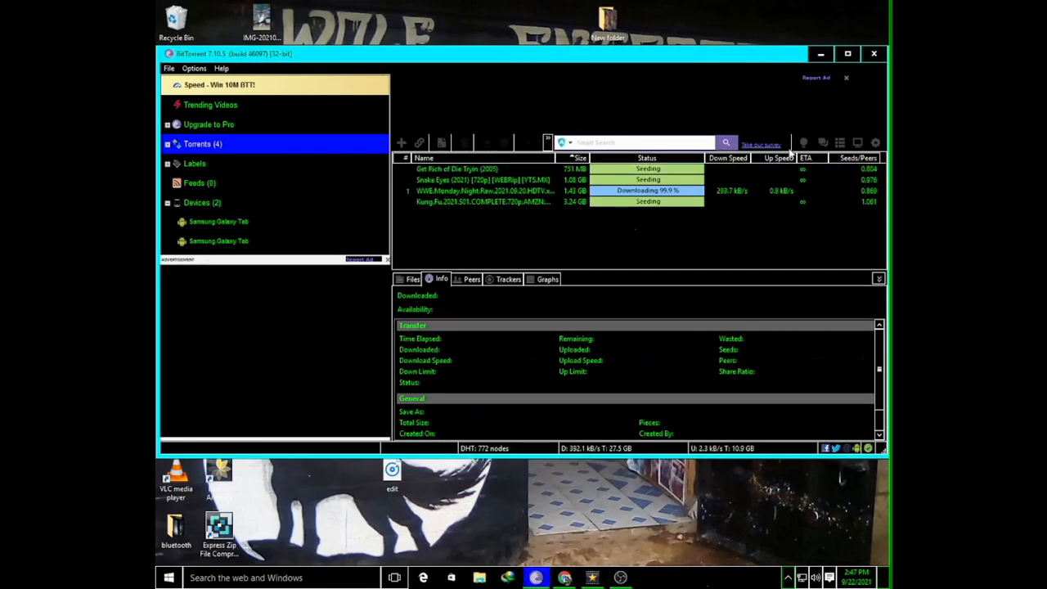
click(821, 53)
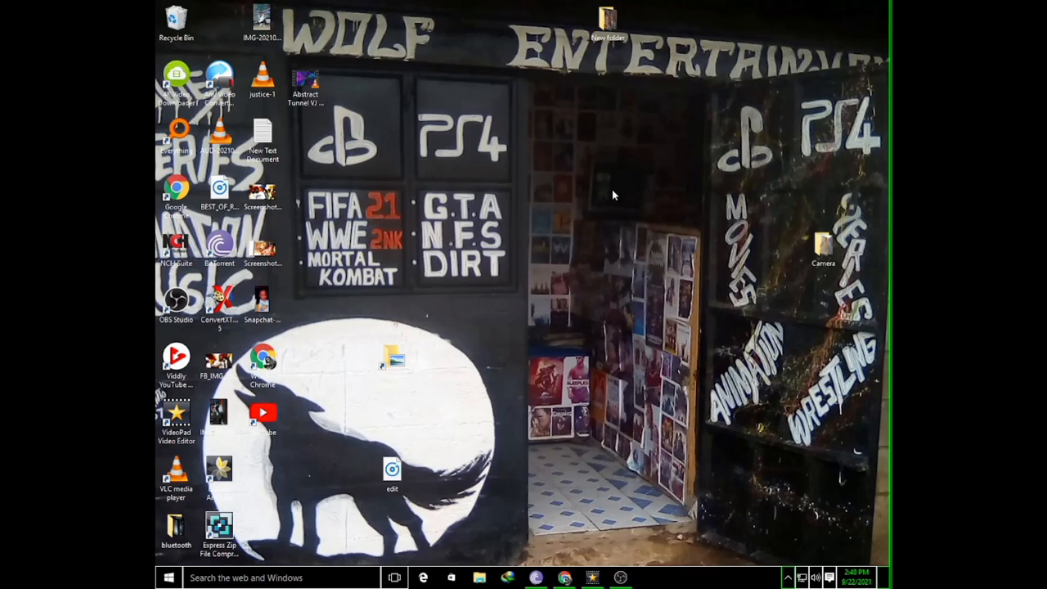
click(592, 578)
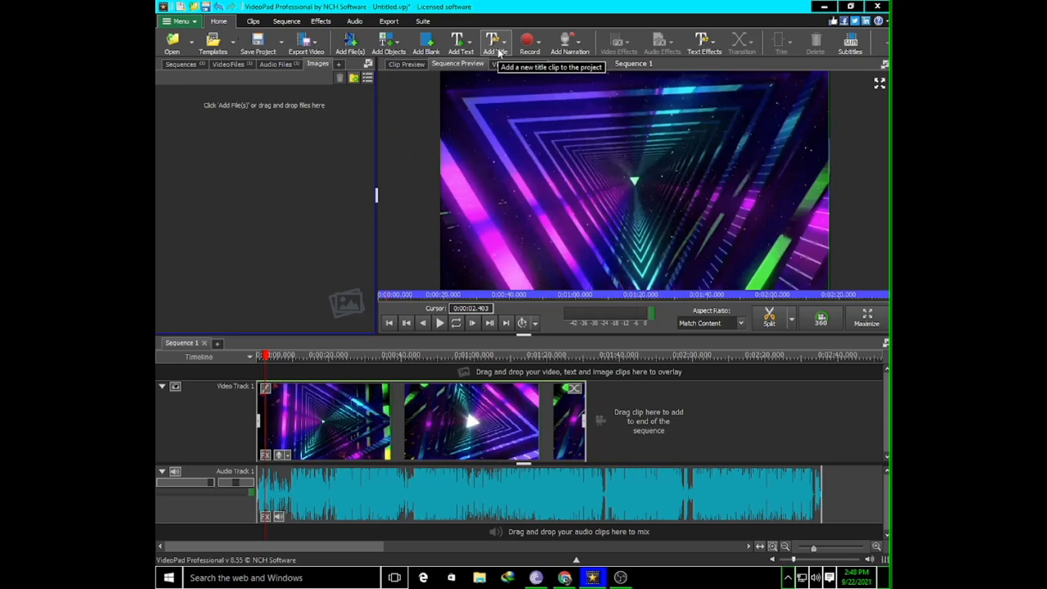
Return the playhead to the beginning of the sequence
drag(267, 358, 254, 358)
click(253, 357)
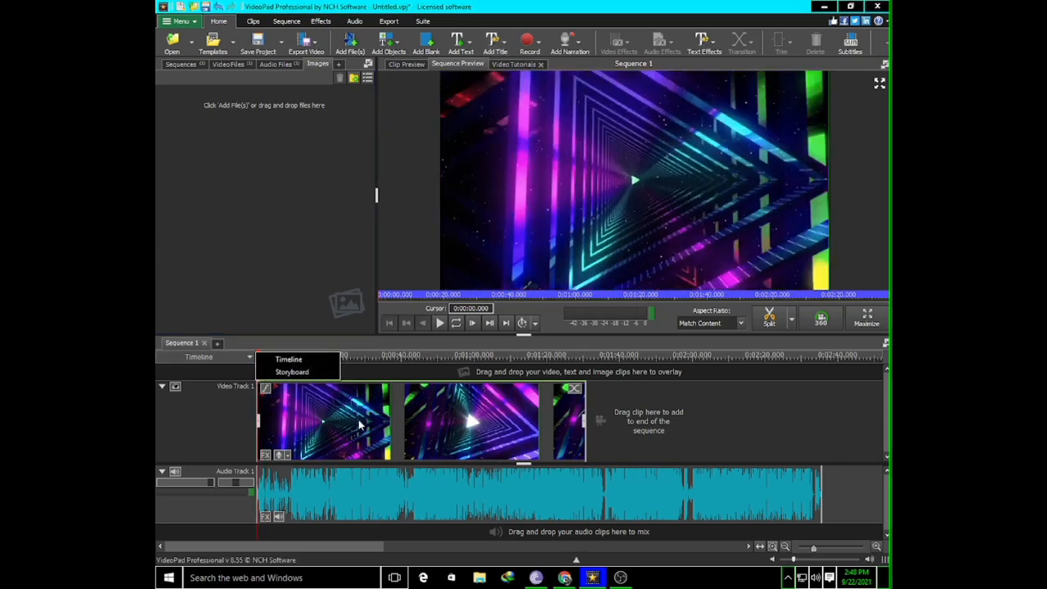
Add a The Wave title clip at the start of the sequence on a new track above the tunnel video
click(290, 359)
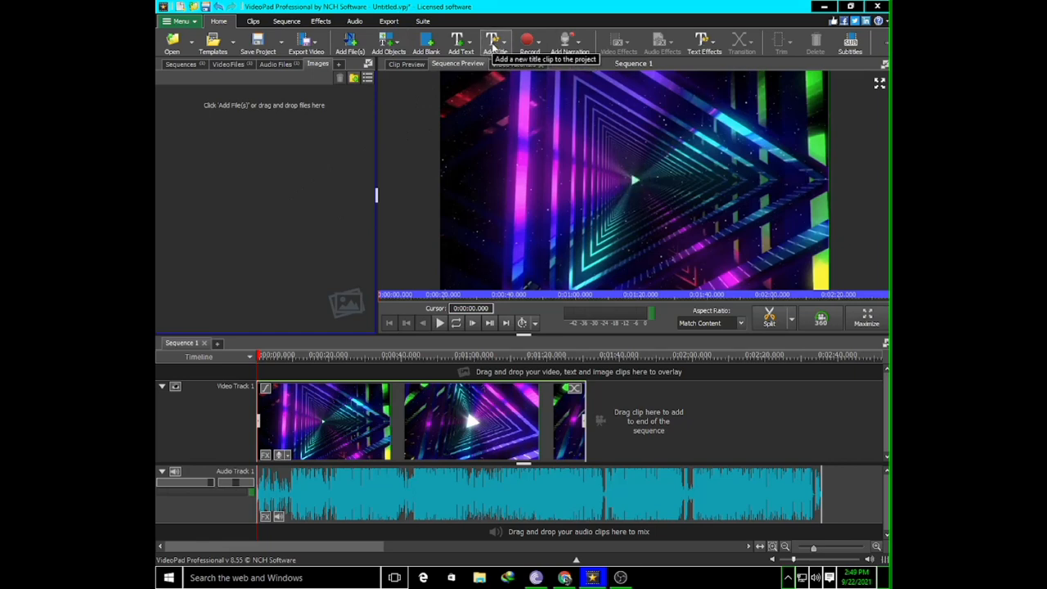
click(495, 45)
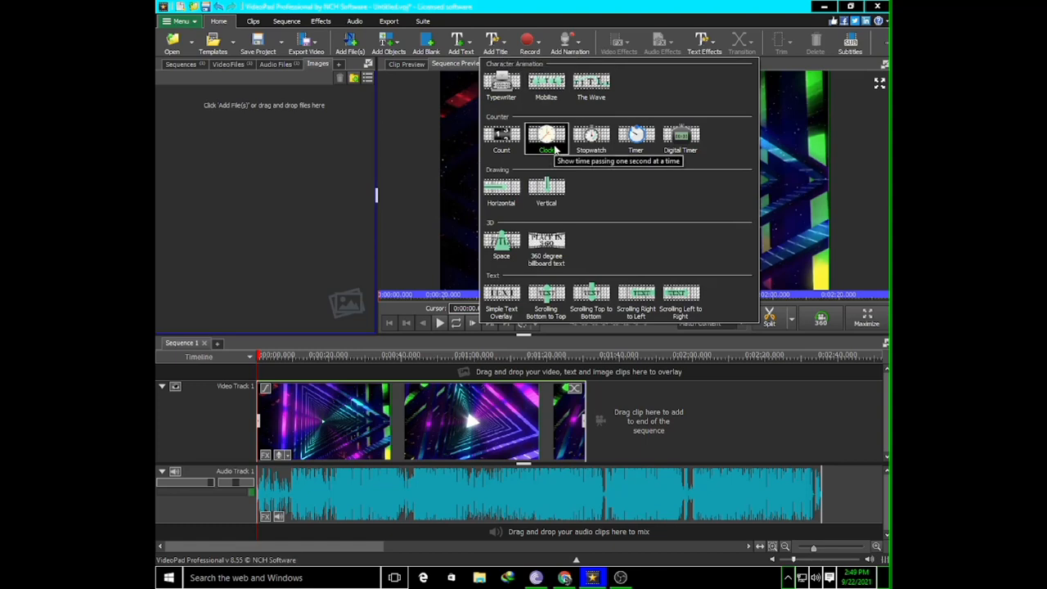
click(599, 85)
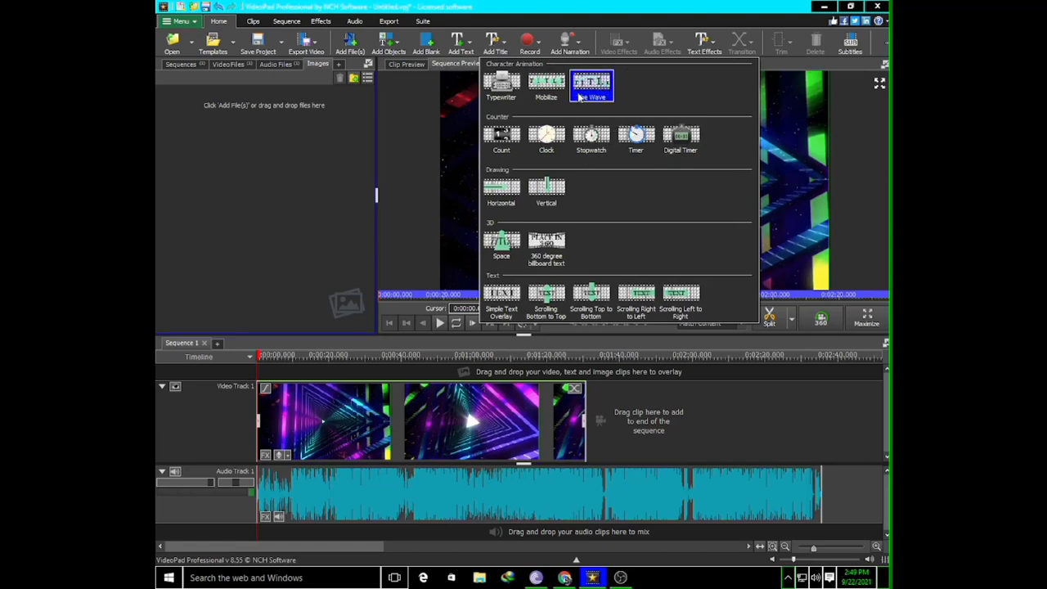
click(588, 88)
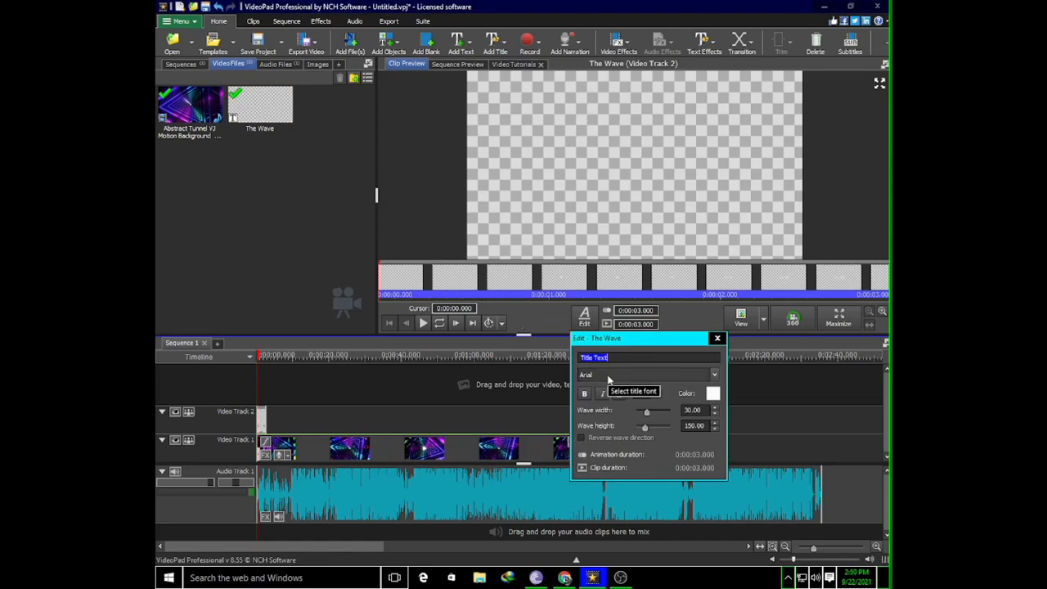
Replace the title's placeholder text with YOUNG KILLERS GANG
text(YOUNG)
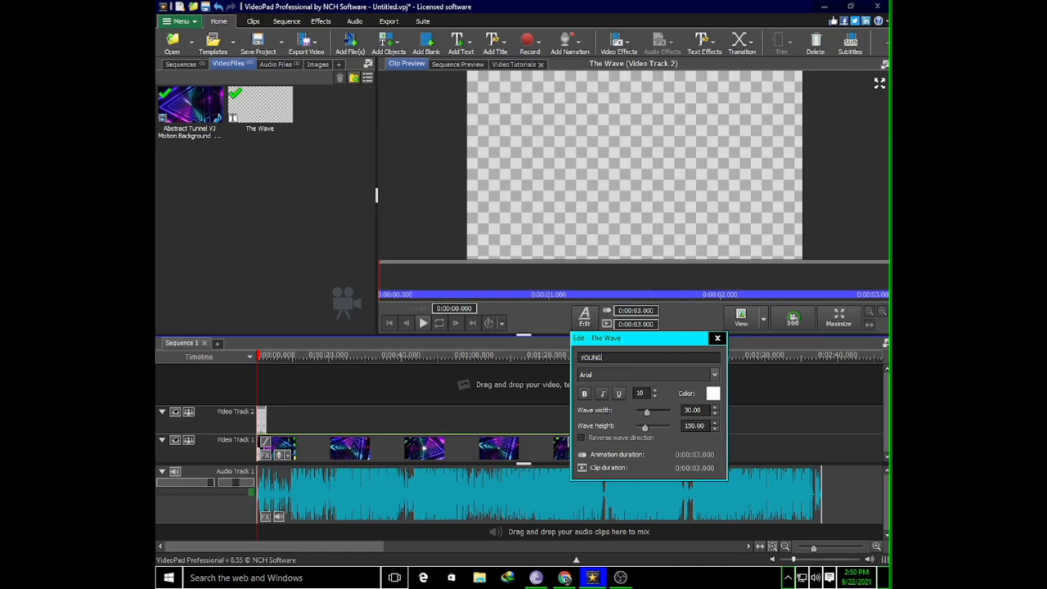
text( KILE)
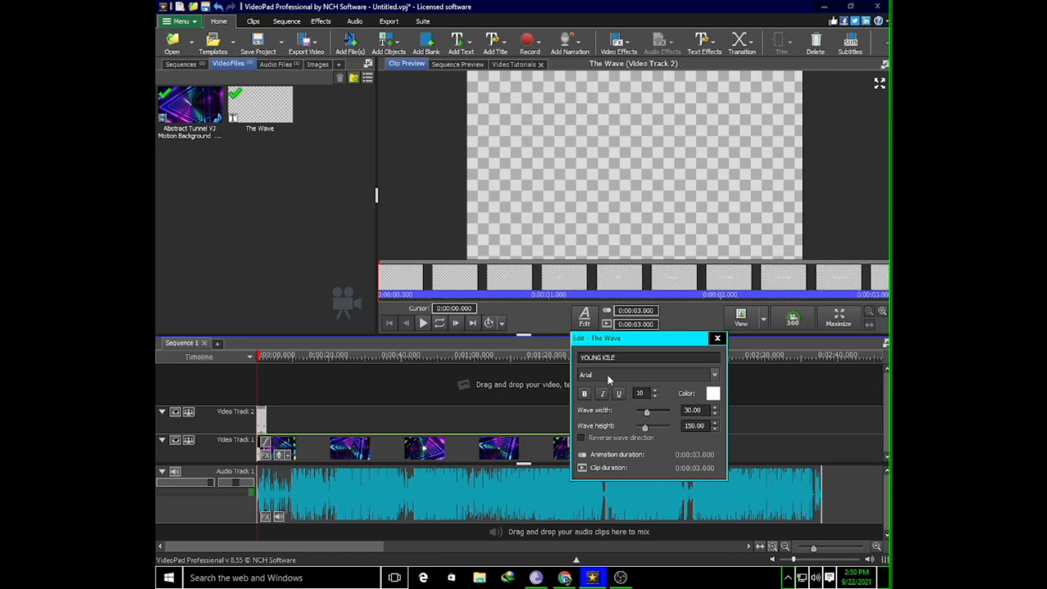
key(BackSpace)
text(LERD)
text(S G)
text(AN)
text(G)
Set the title's font to Times New Roman and its color to the orange swatch db9721
click(714, 377)
scroll(653, 270, down, 5)
scroll(654, 270, down, 15)
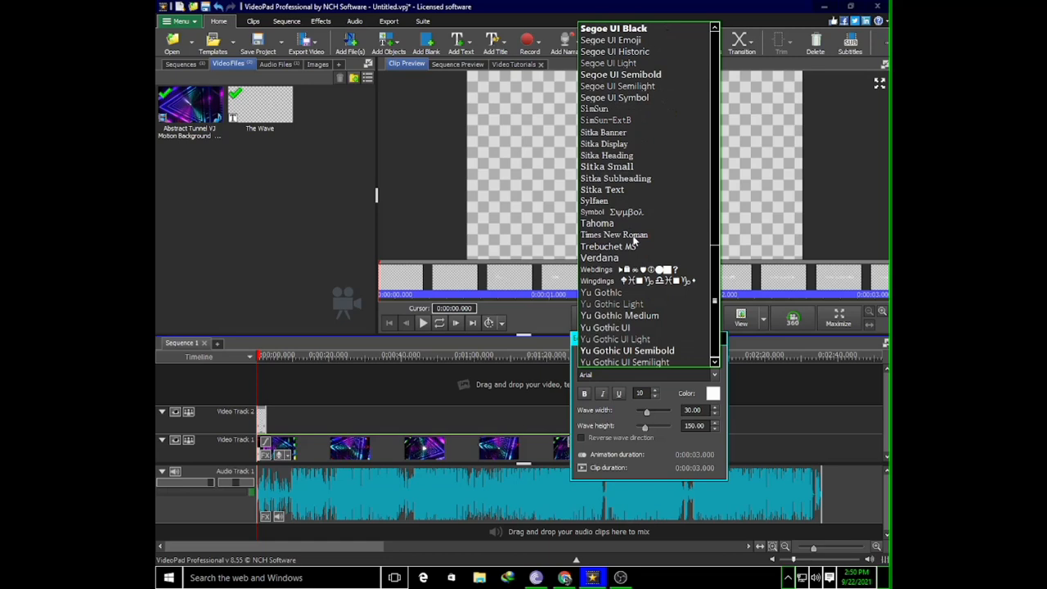
click(635, 235)
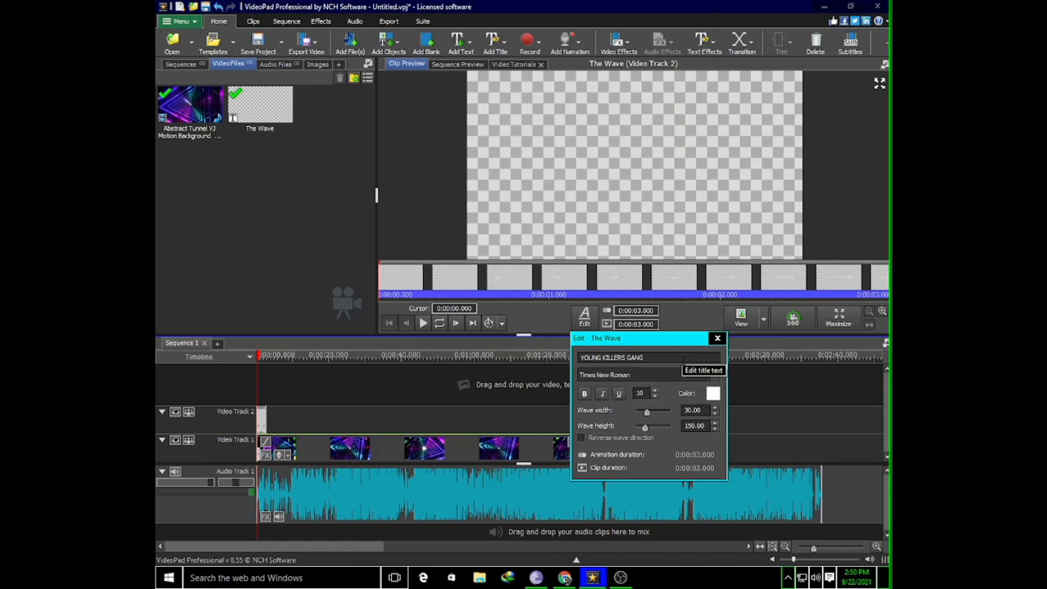
click(714, 395)
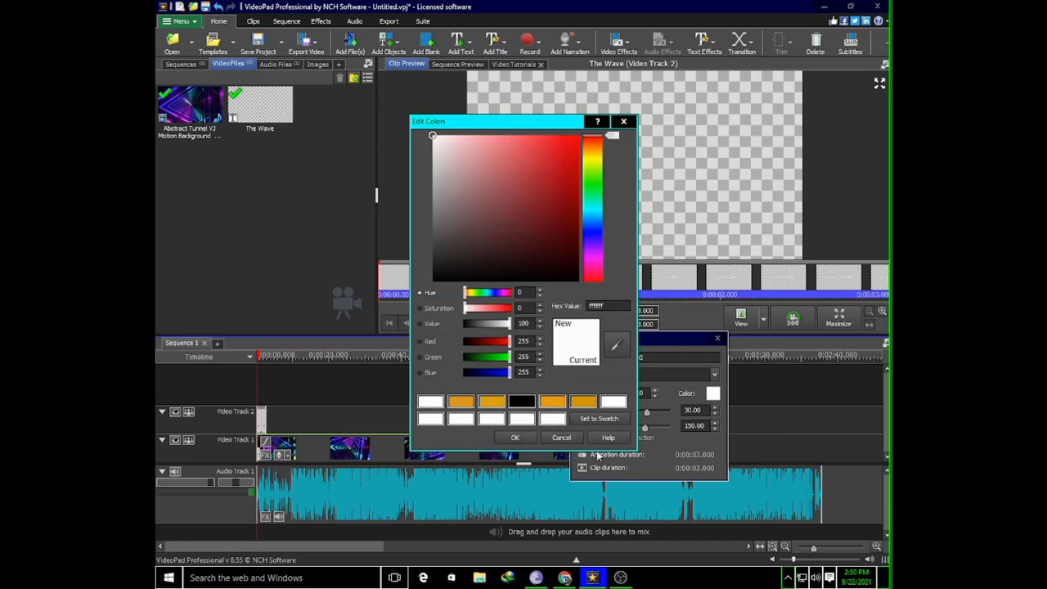
click(463, 402)
click(514, 438)
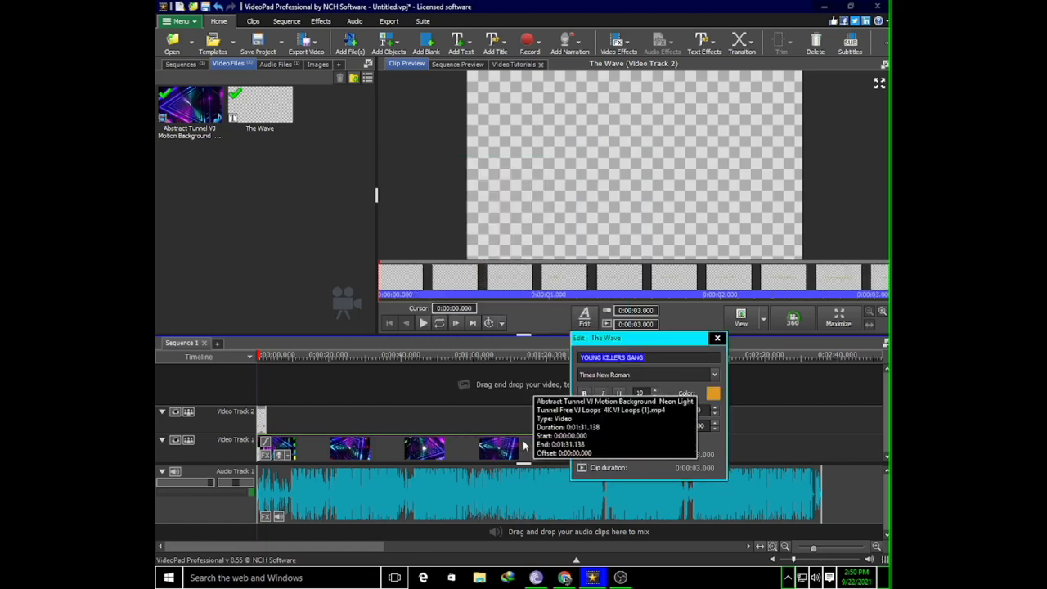
click(713, 395)
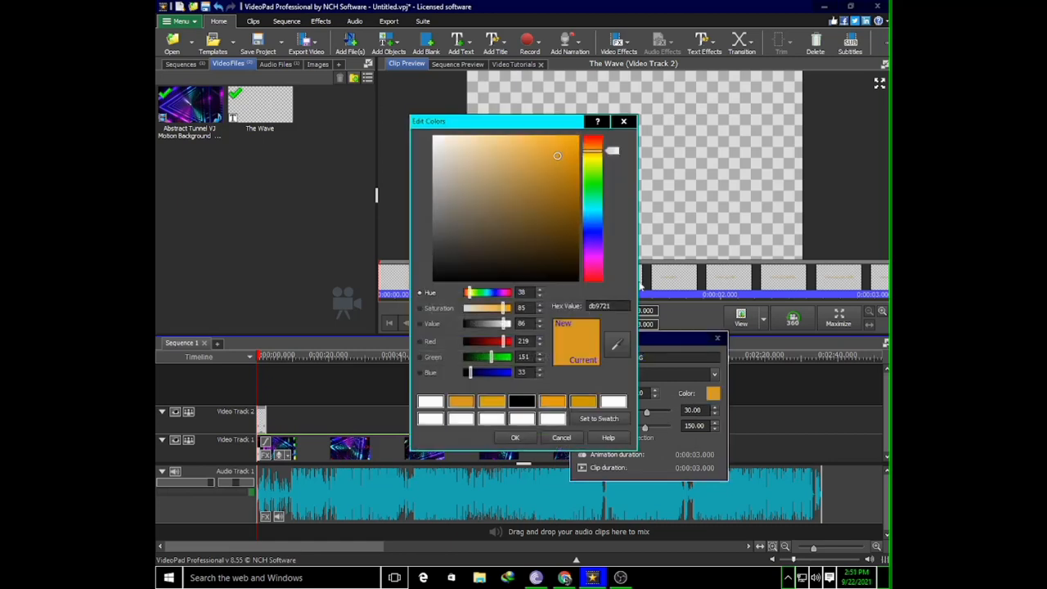
click(599, 147)
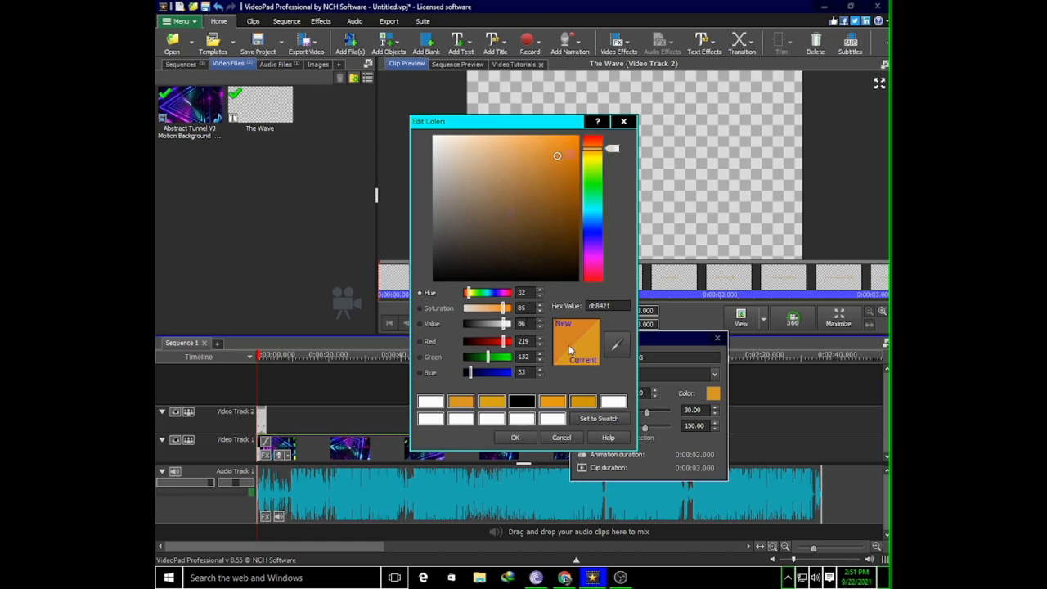
drag(612, 149, 585, 161)
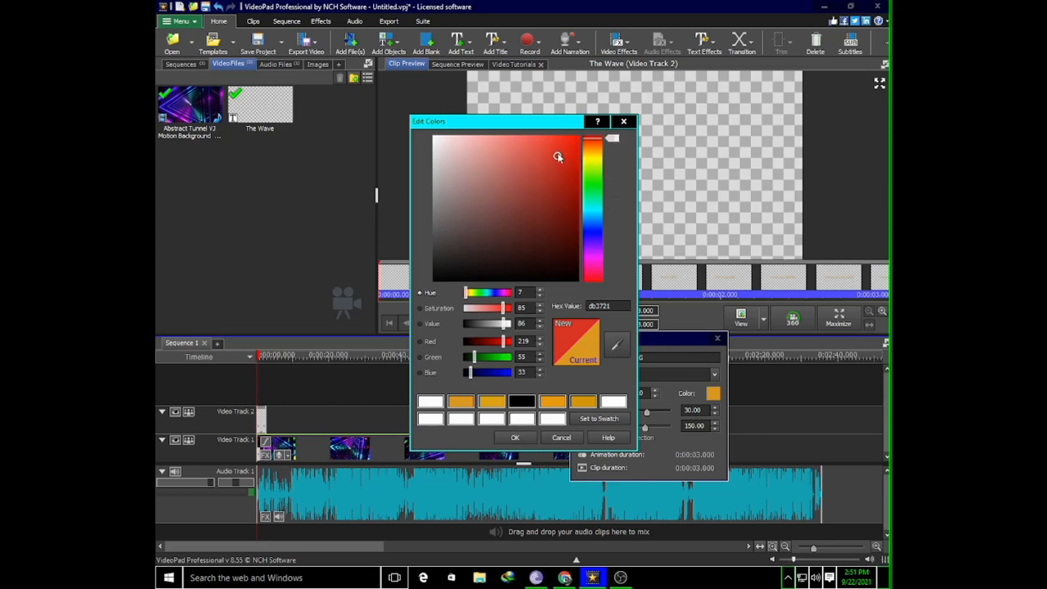
mouse_move(558, 157)
mouse_down()
mouse_move(572, 179)
mouse_move(572, 143)
mouse_up()
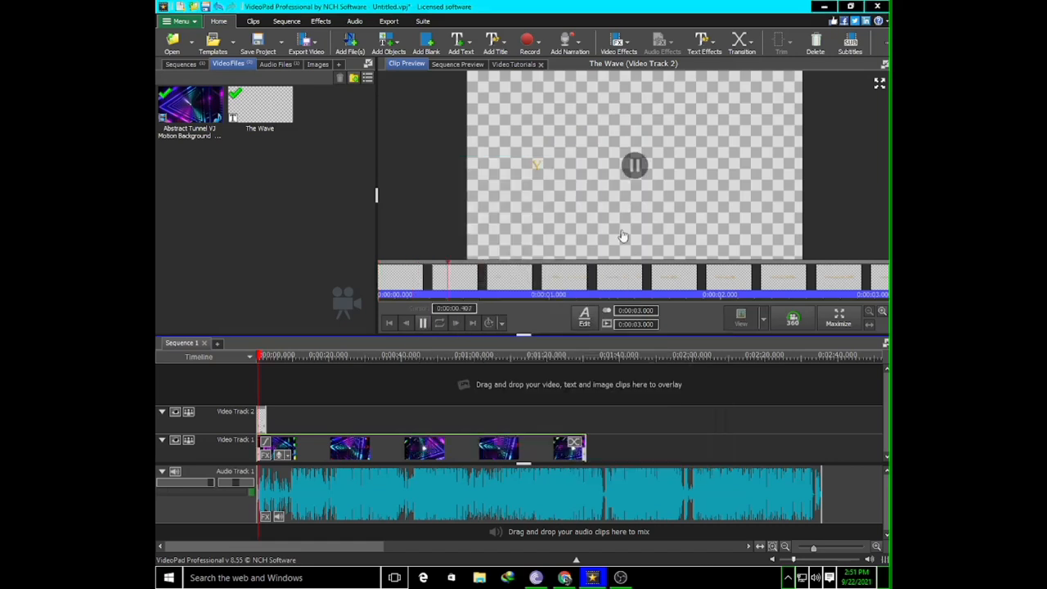
Return the playhead to the sequence start and play the Abstract Tunnel clip on its own for a few seconds
click(249, 357)
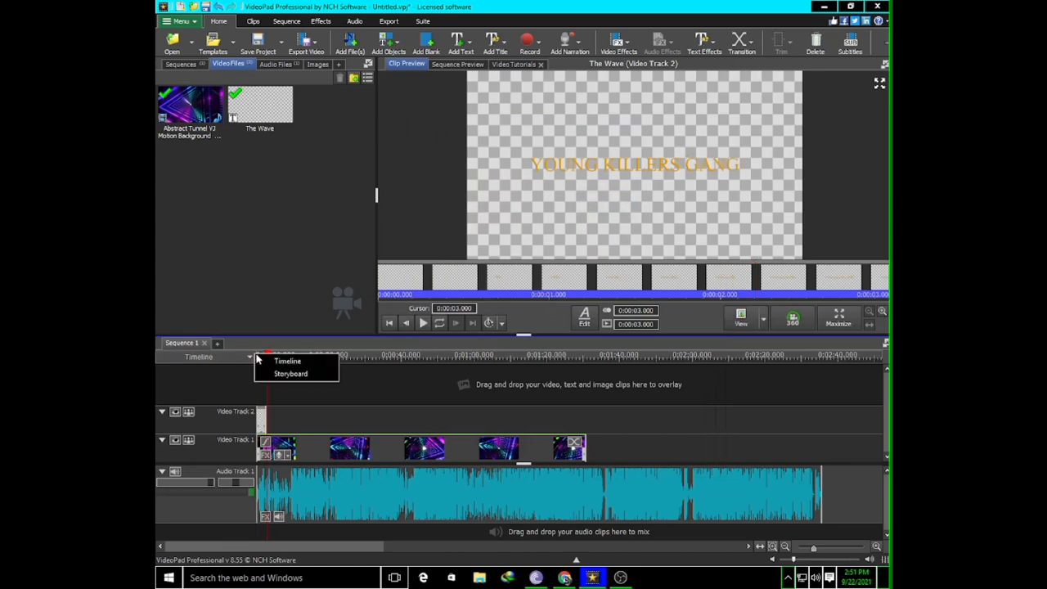
click(302, 358)
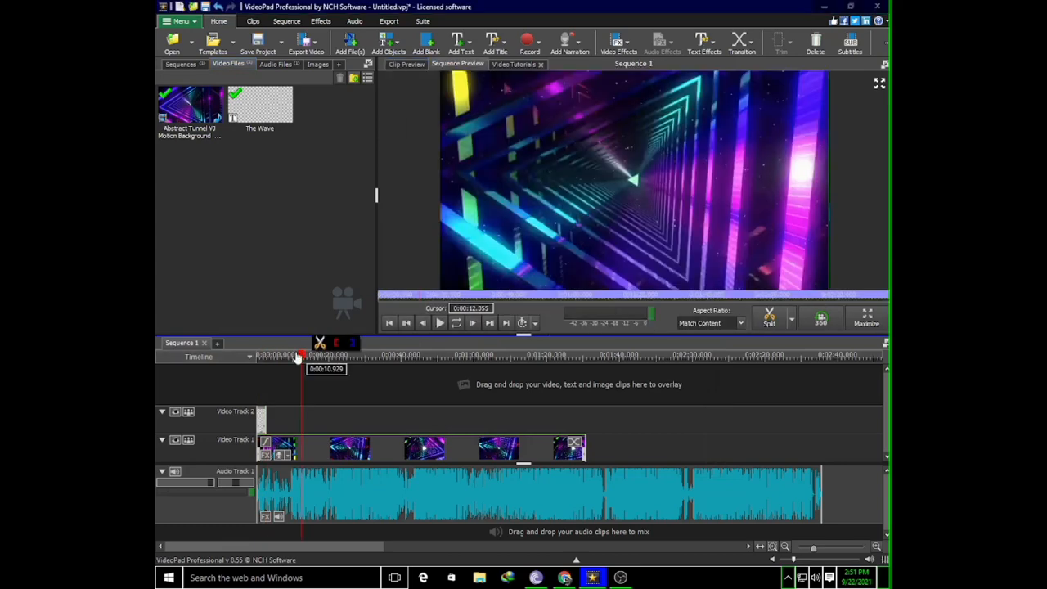
click(250, 357)
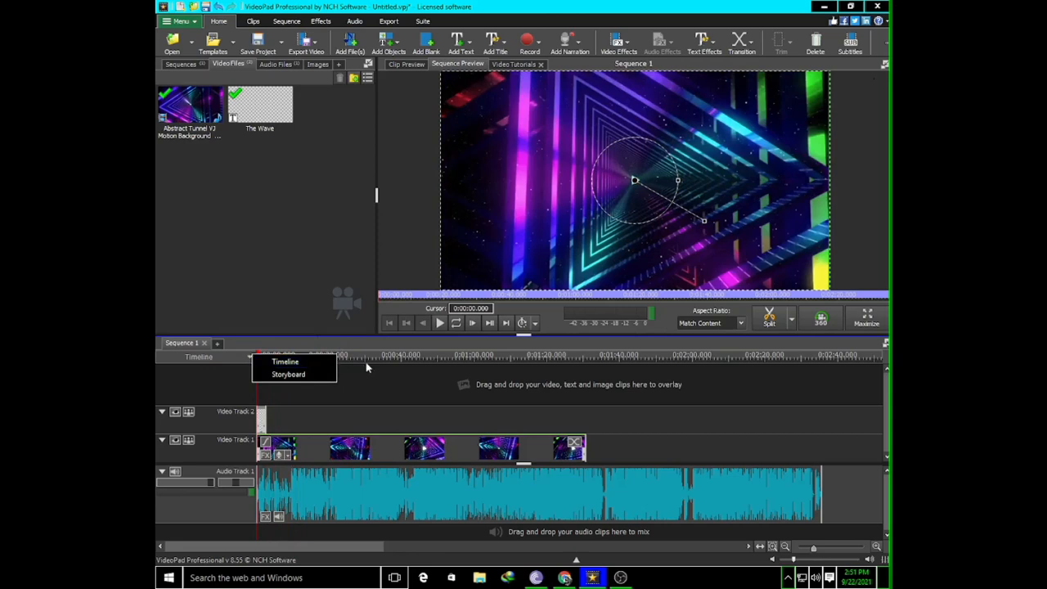
click(311, 480)
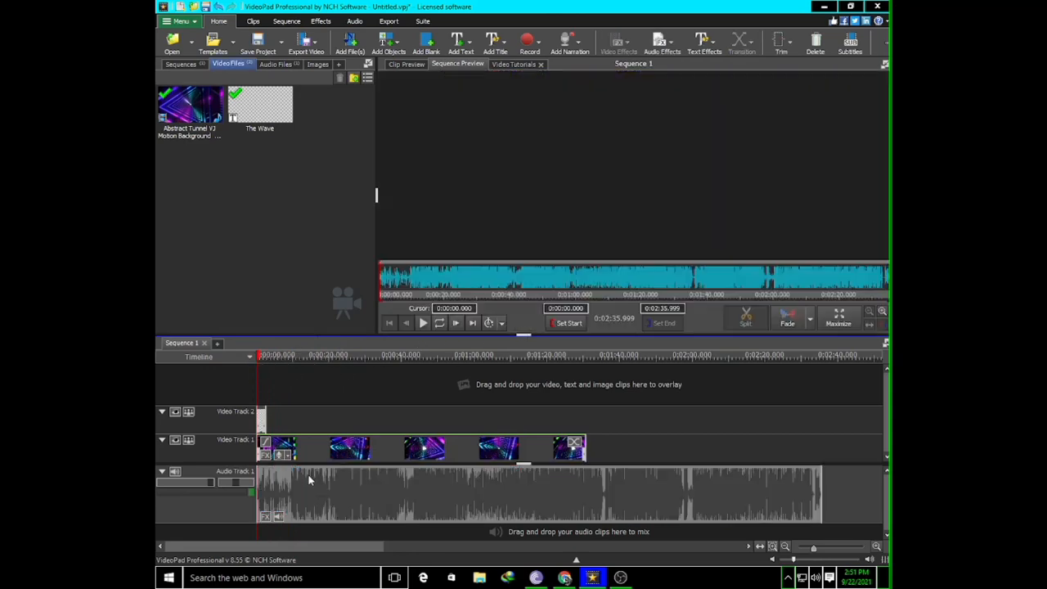
click(281, 450)
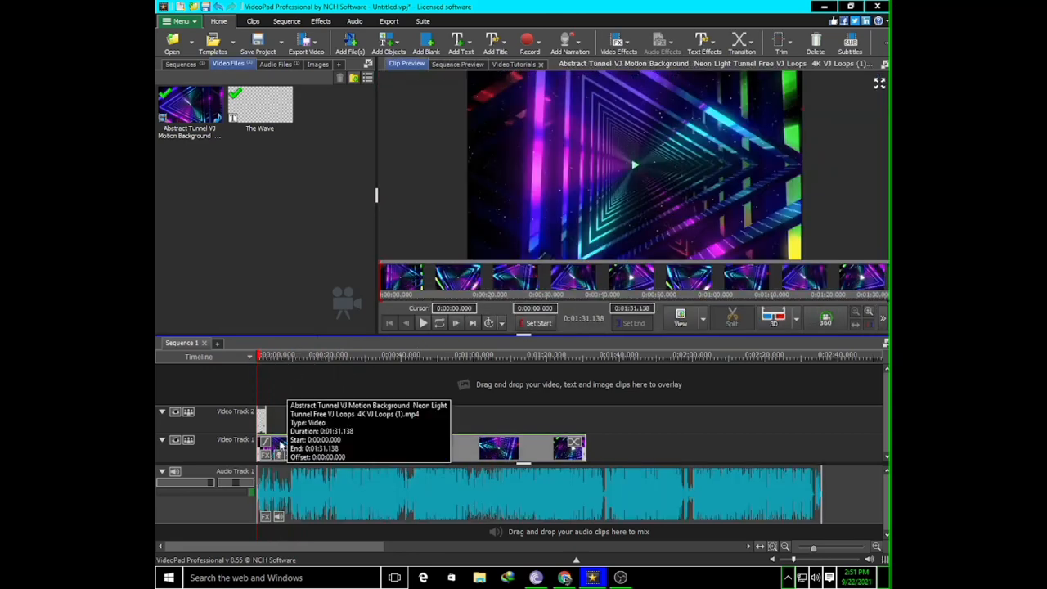
click(423, 324)
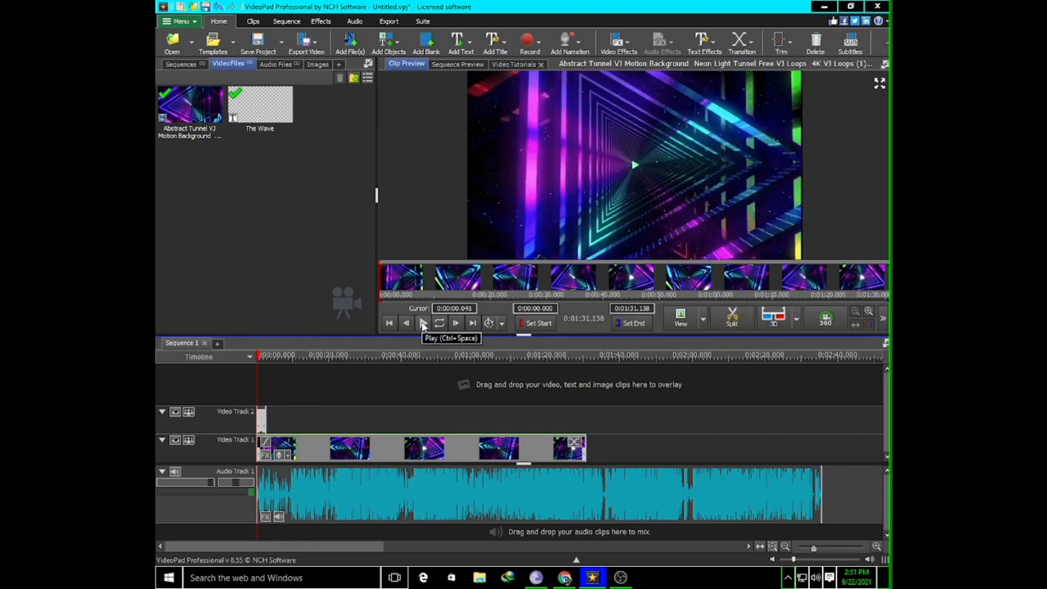
click(423, 324)
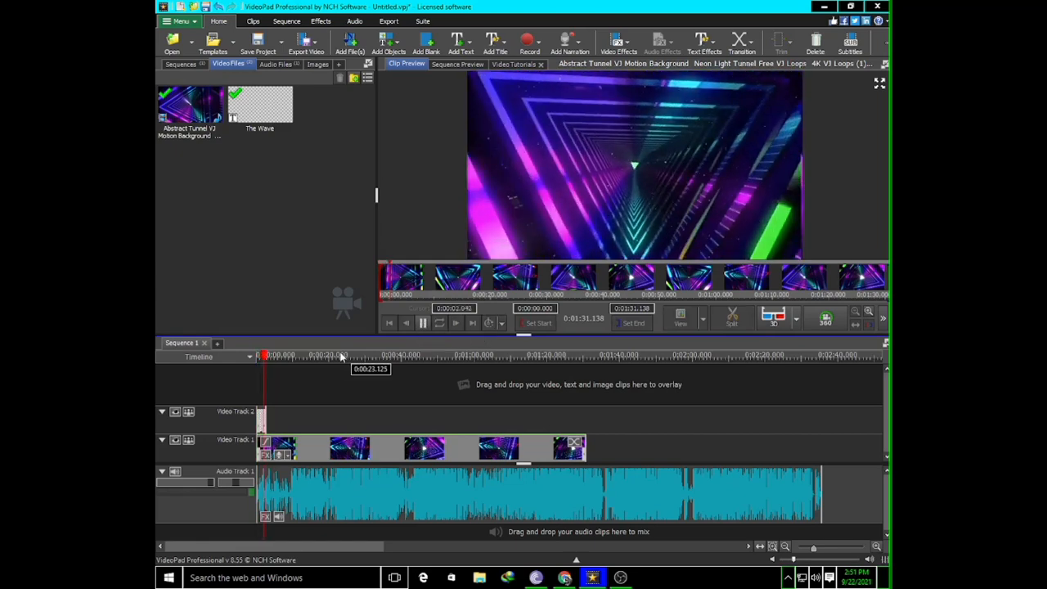
click(423, 325)
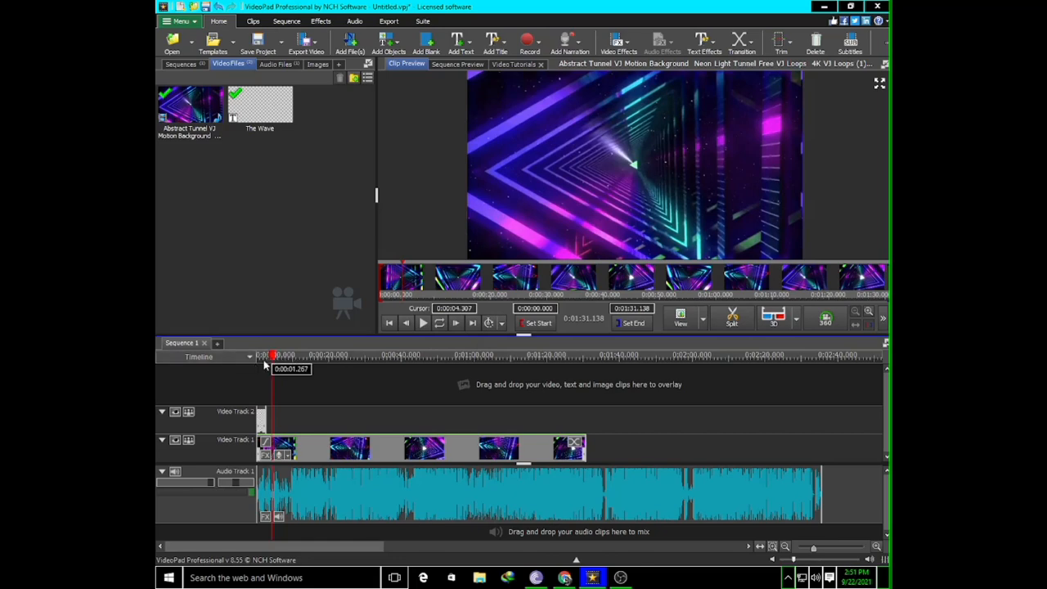
Play the sequence from its beginning to check the wave title over the tunnel background, stopping after about 5 seconds
drag(272, 356, 233, 363)
click(234, 364)
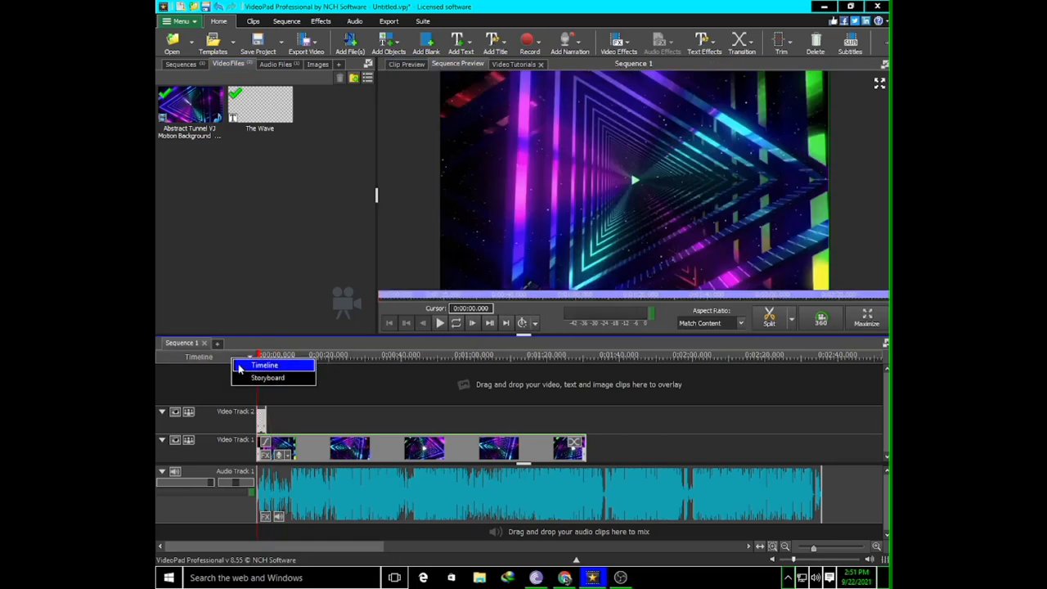
click(260, 422)
click(260, 422)
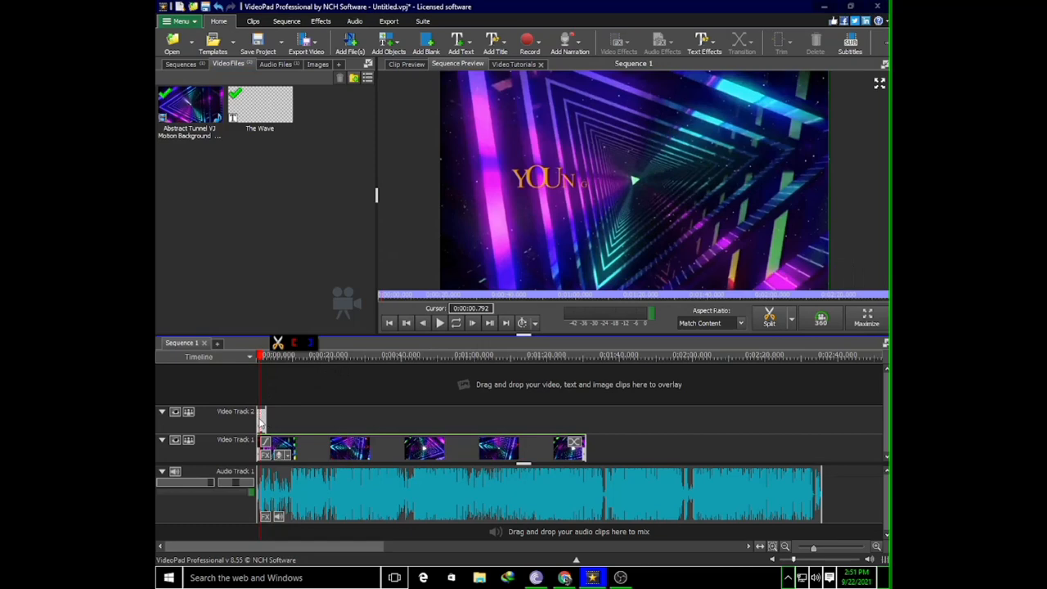
drag(262, 358, 247, 359)
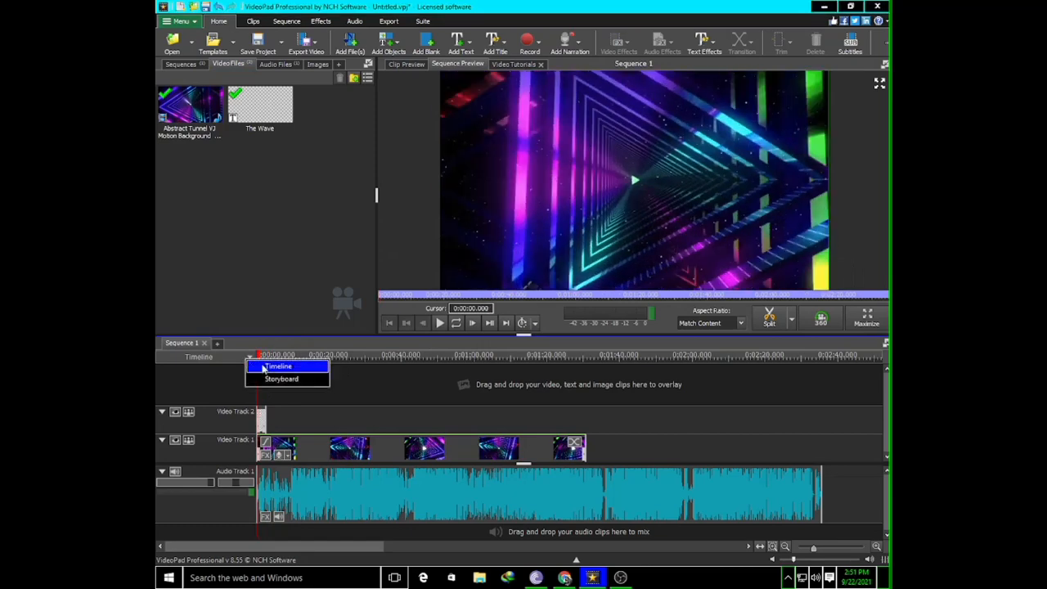
click(441, 324)
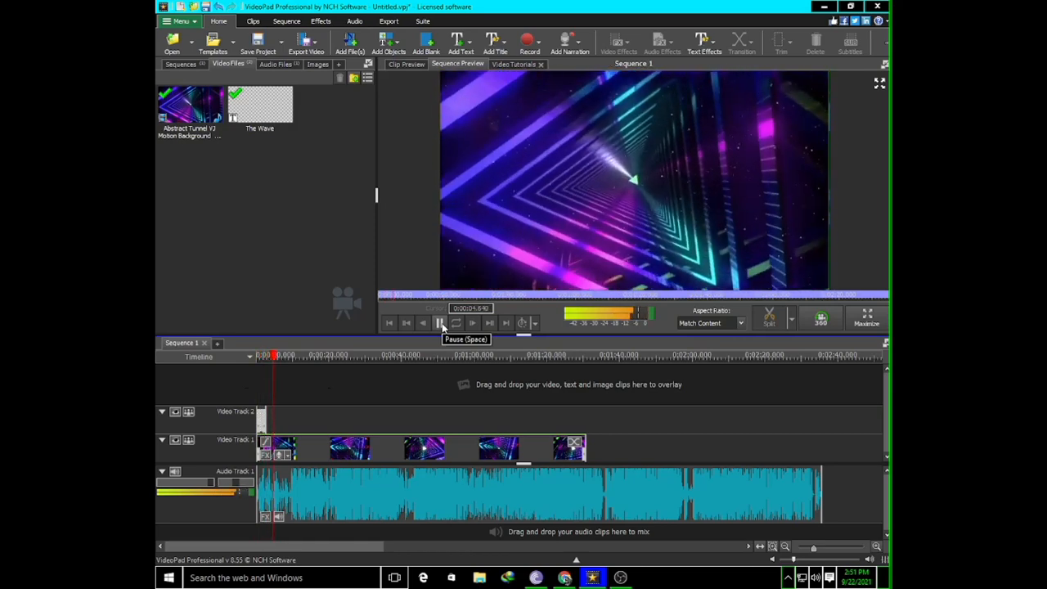
click(441, 324)
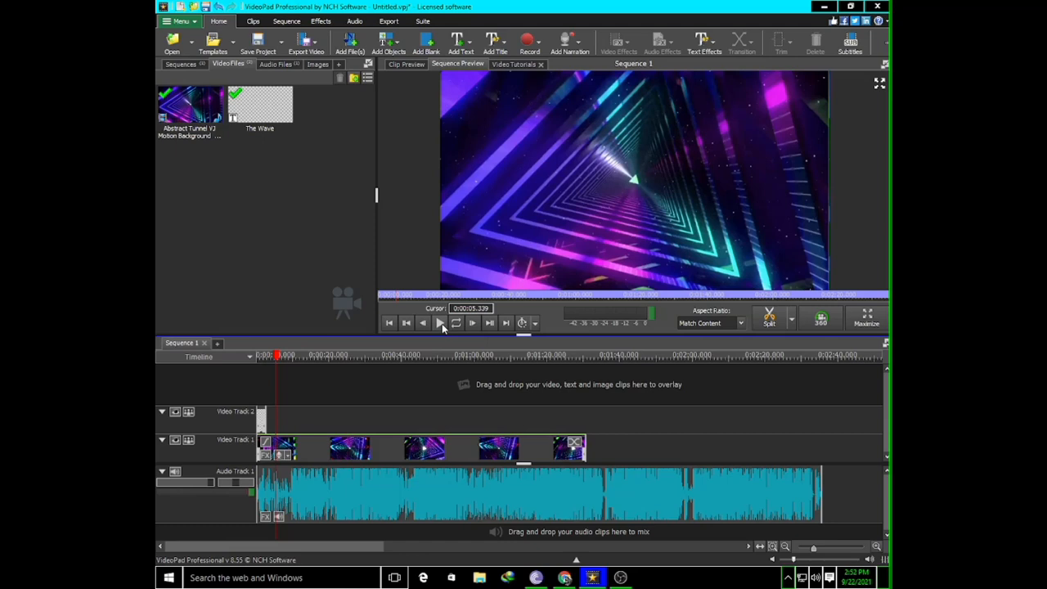
Start a text-to-speech clip with the text YOUNG KILLERS GANG
click(355, 21)
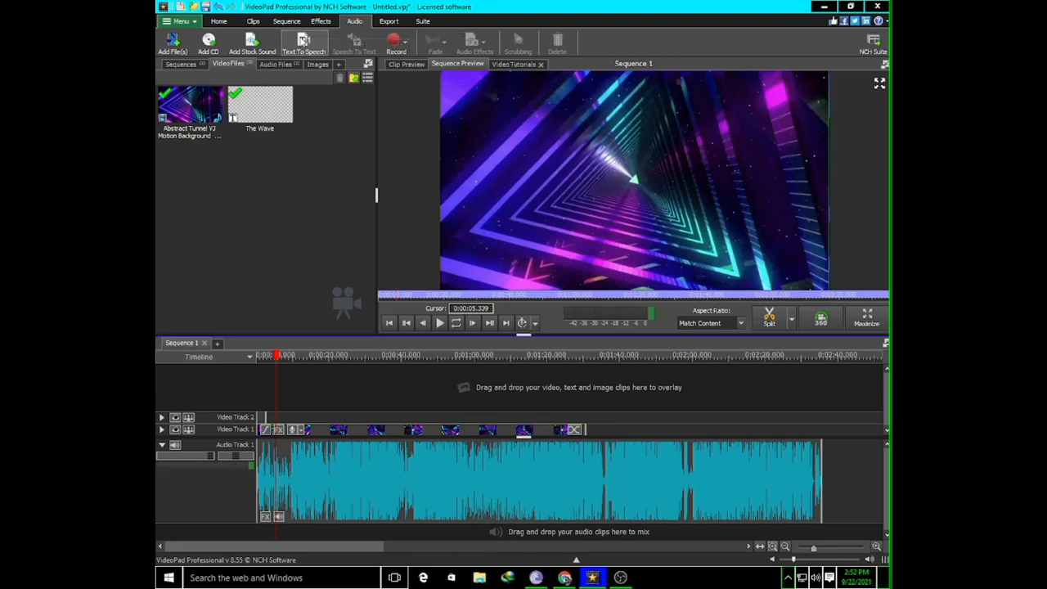
click(305, 42)
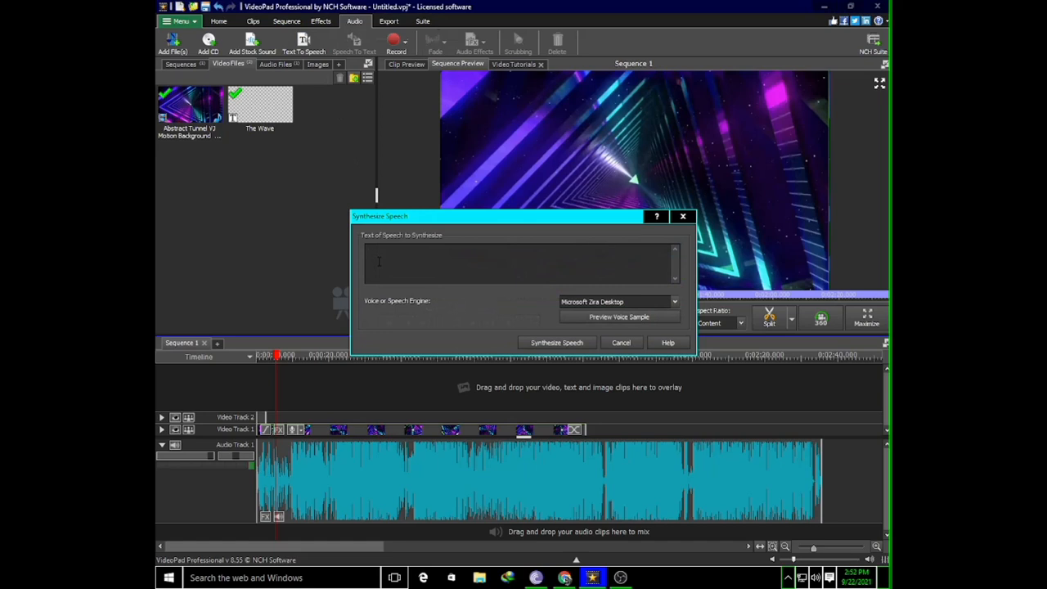
text(YOUNG KILLERS GANG)
Synthesize the speech with the Microsoft Zira Desktop voice and place the resulting clip at the start of Audio Track 2
click(675, 304)
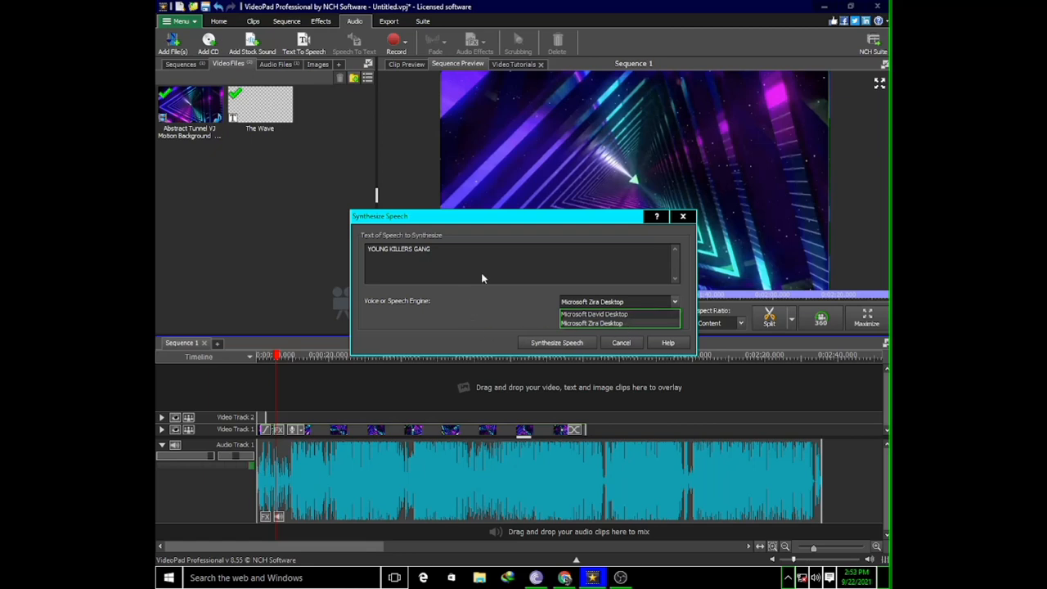
click(522, 251)
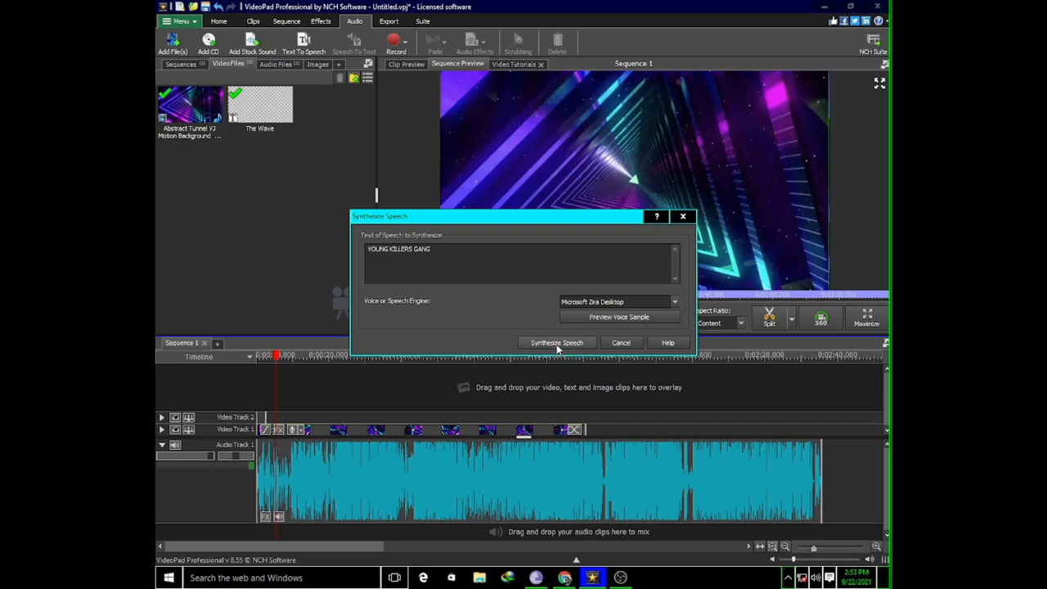
click(564, 344)
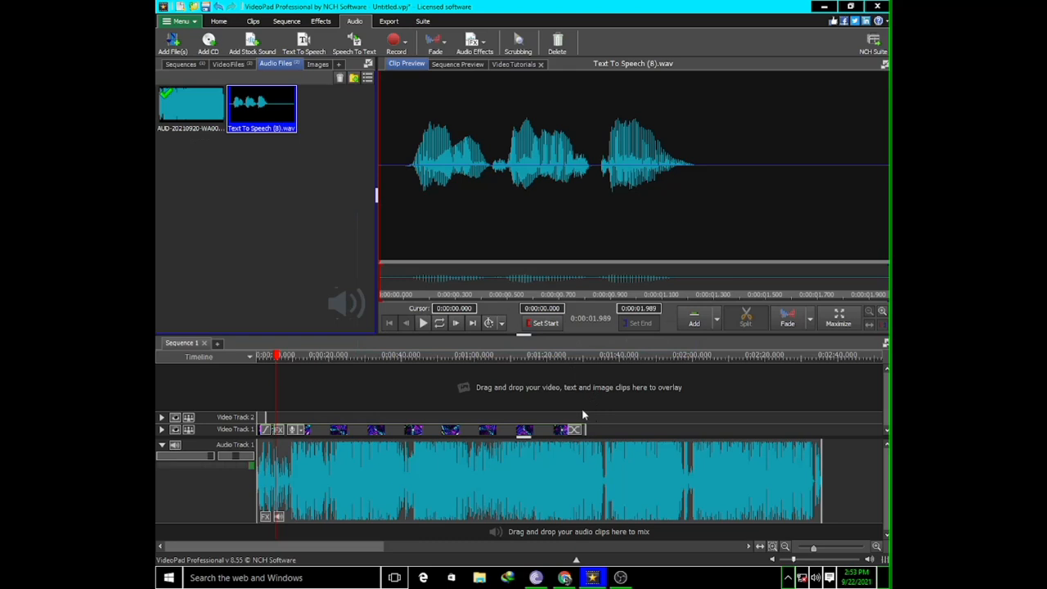
drag(263, 111, 259, 383)
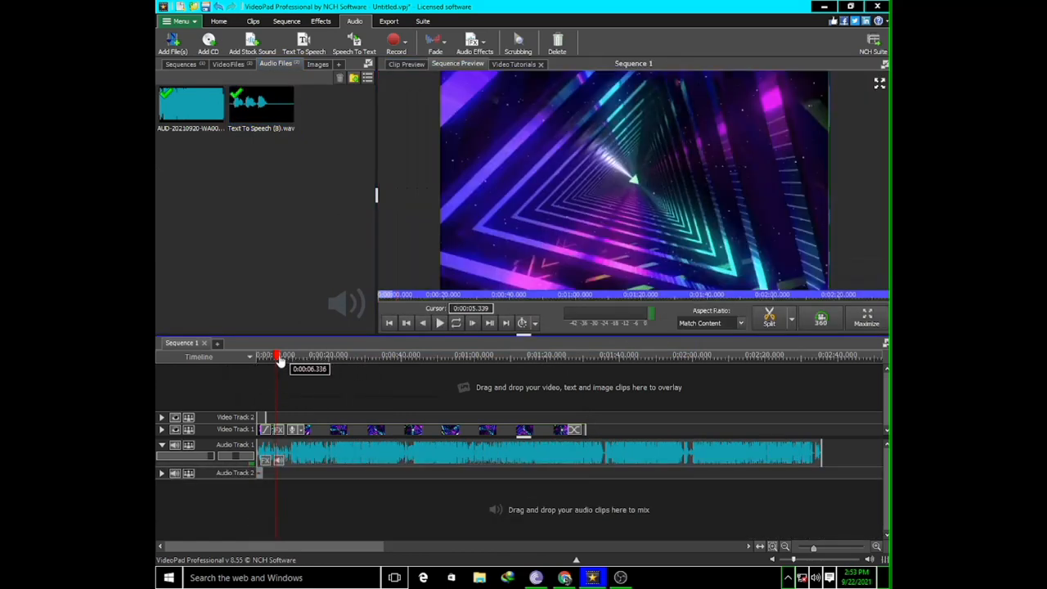
Play the sequence from its beginning to check the opening with the voice announcement, stopping after about 4.5 seconds
click(246, 365)
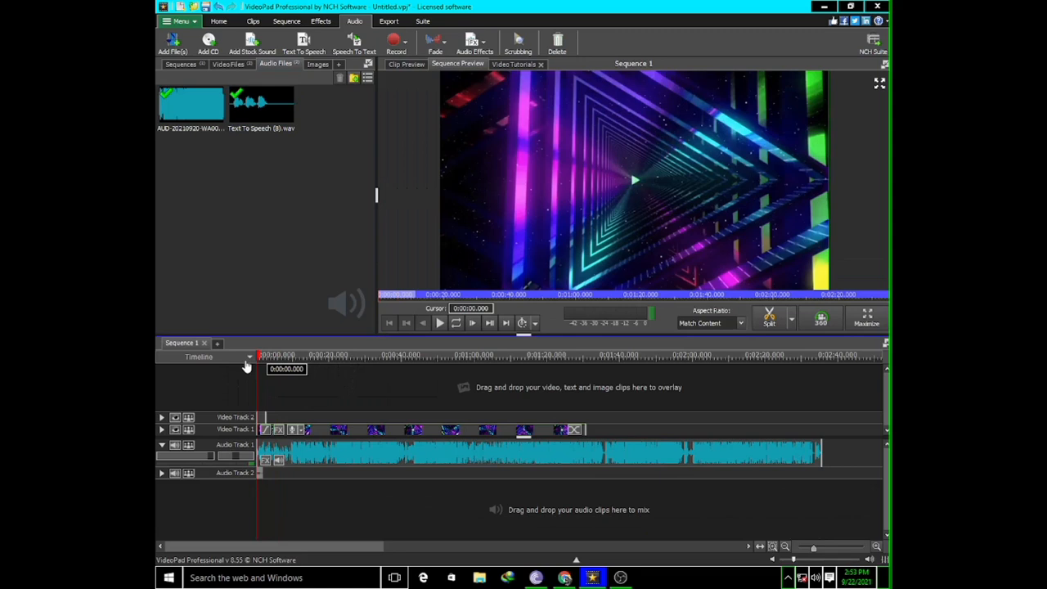
click(440, 324)
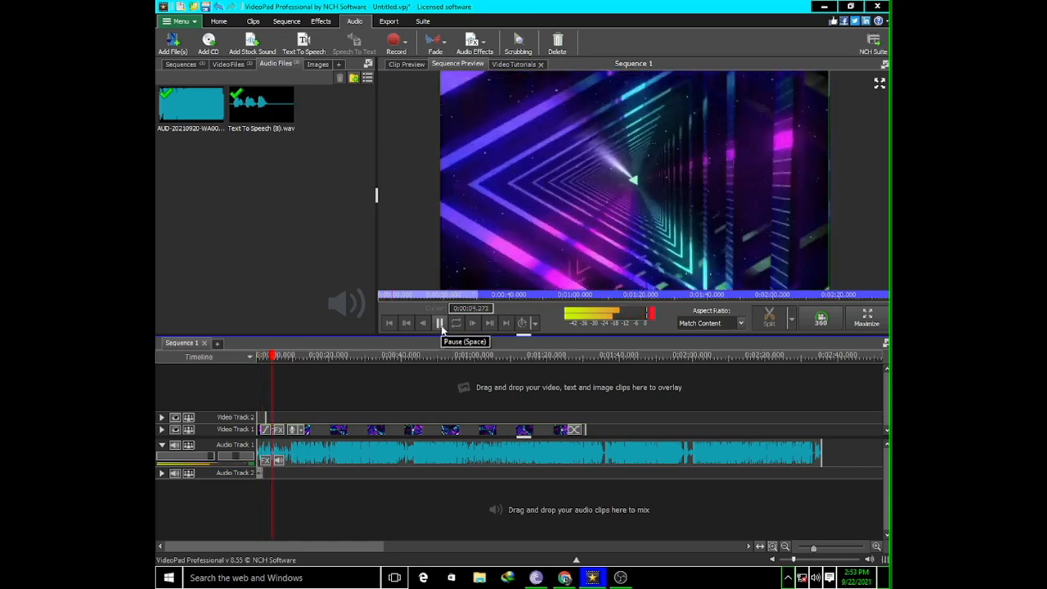
click(440, 325)
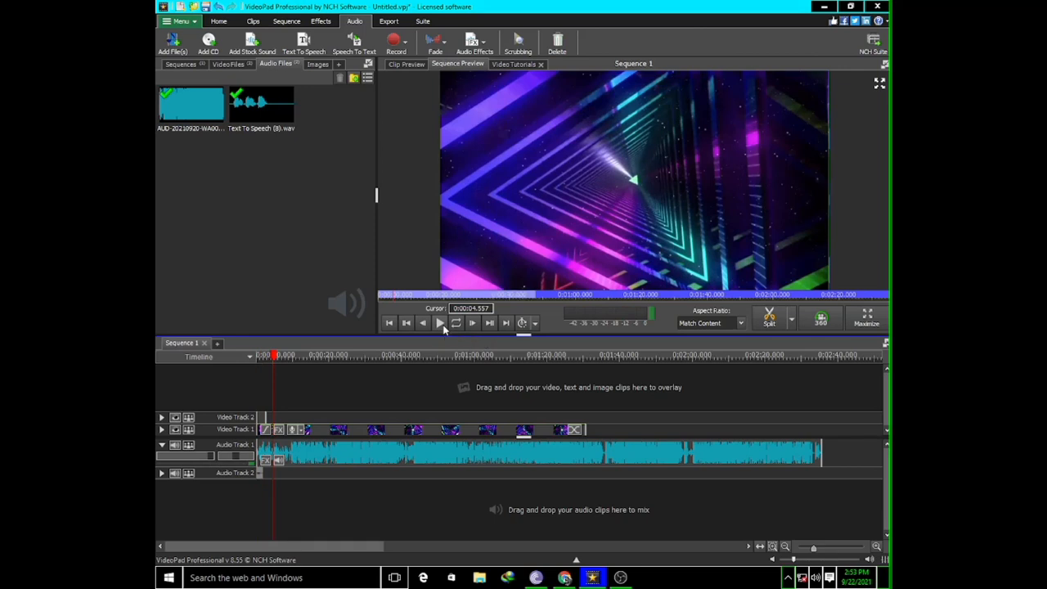
click(223, 22)
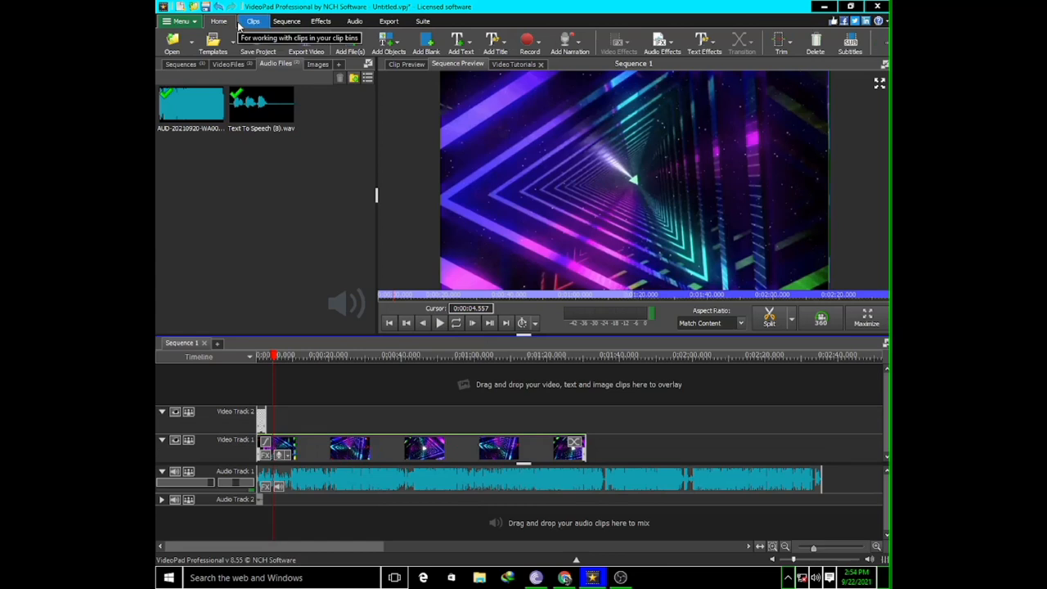
click(286, 24)
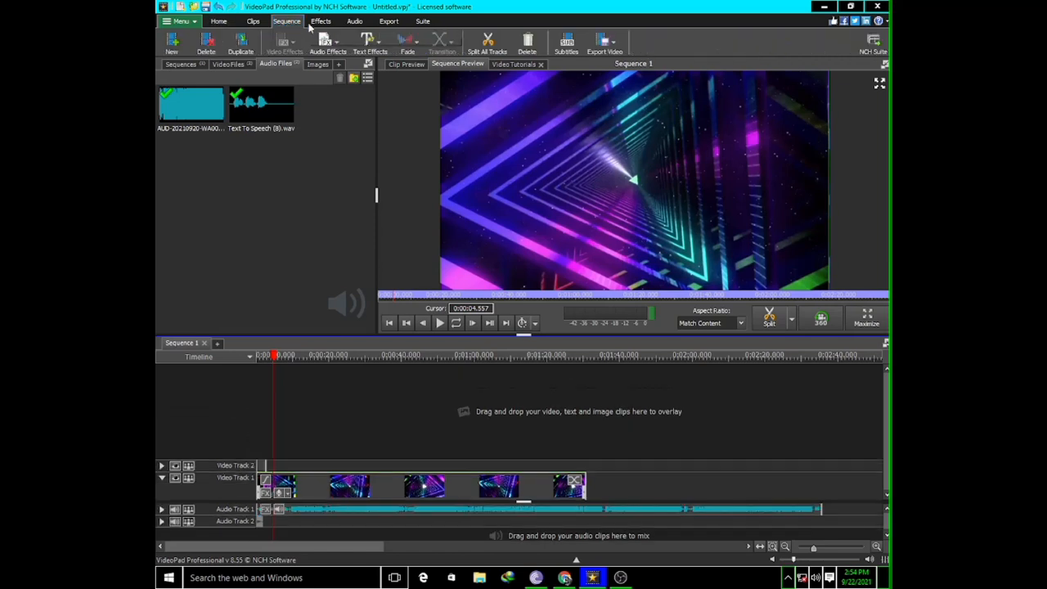
click(359, 25)
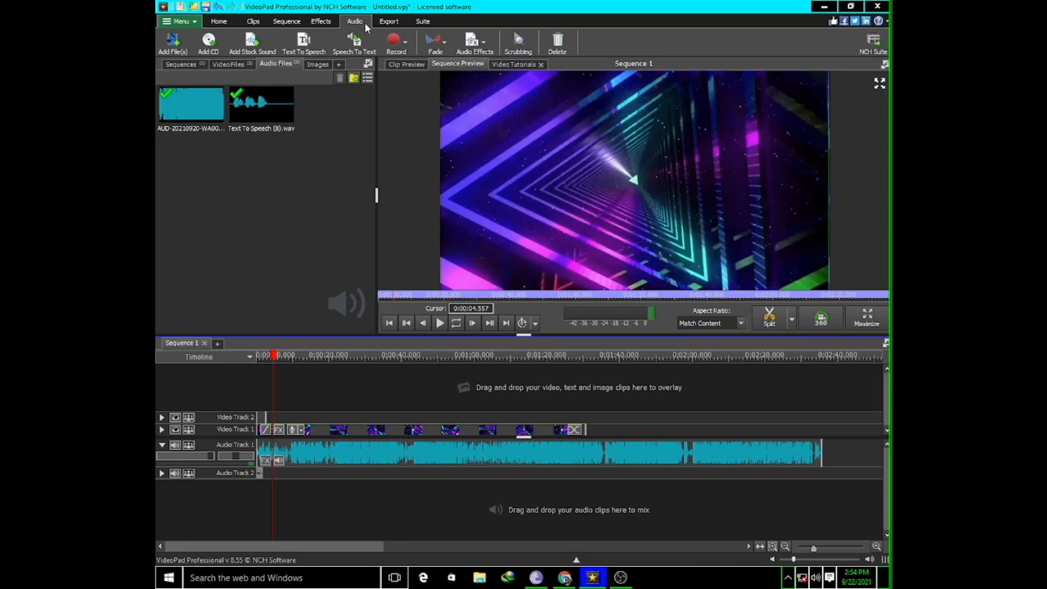
click(381, 20)
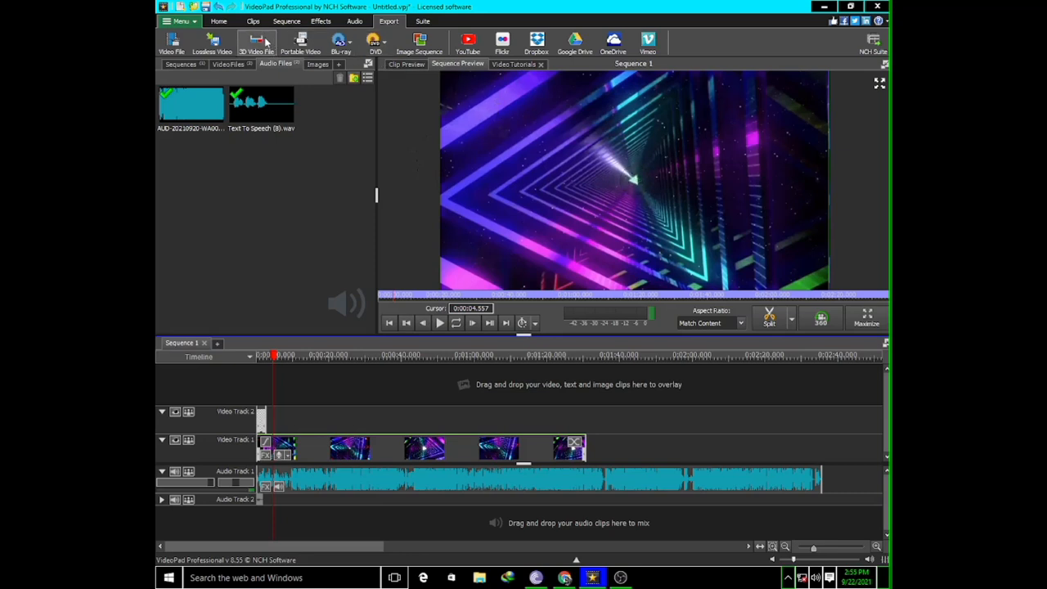
click(224, 20)
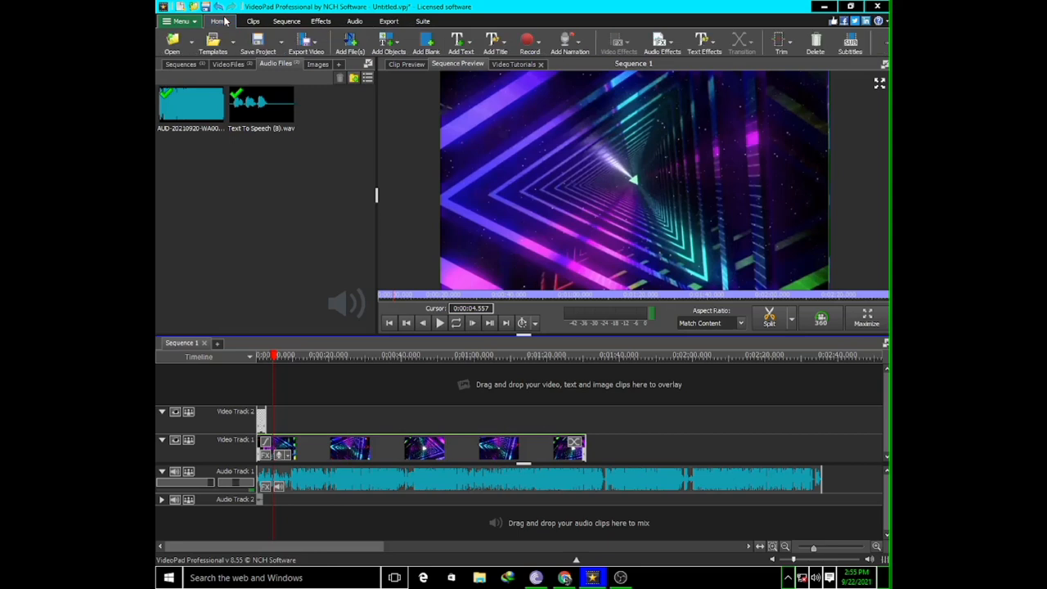
click(253, 20)
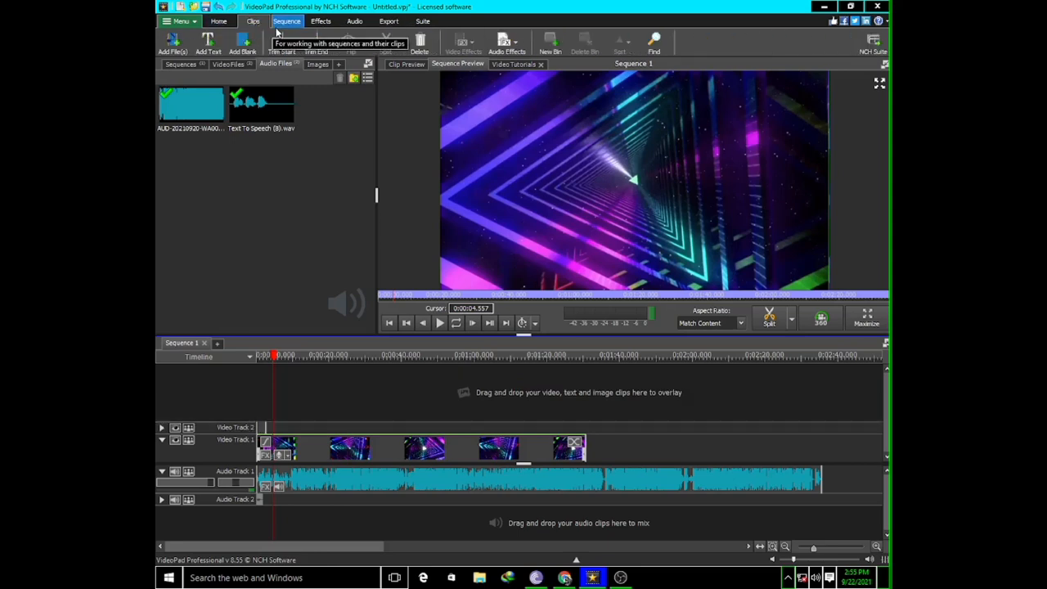
click(219, 22)
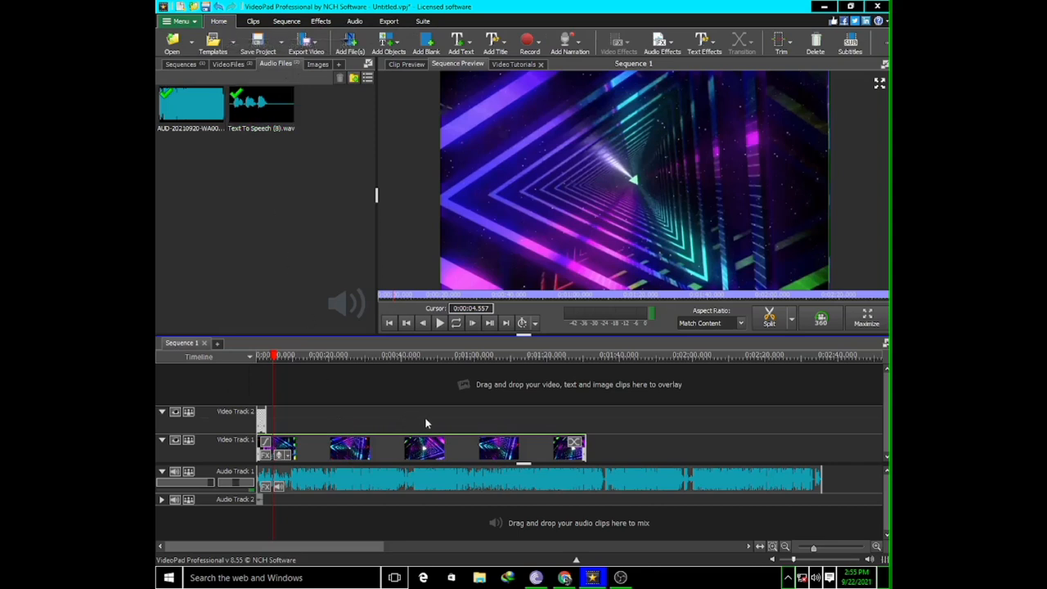
Import the two Screenshot images and the Snapchat image from the desktop into the project's image bin
click(318, 65)
click(852, 6)
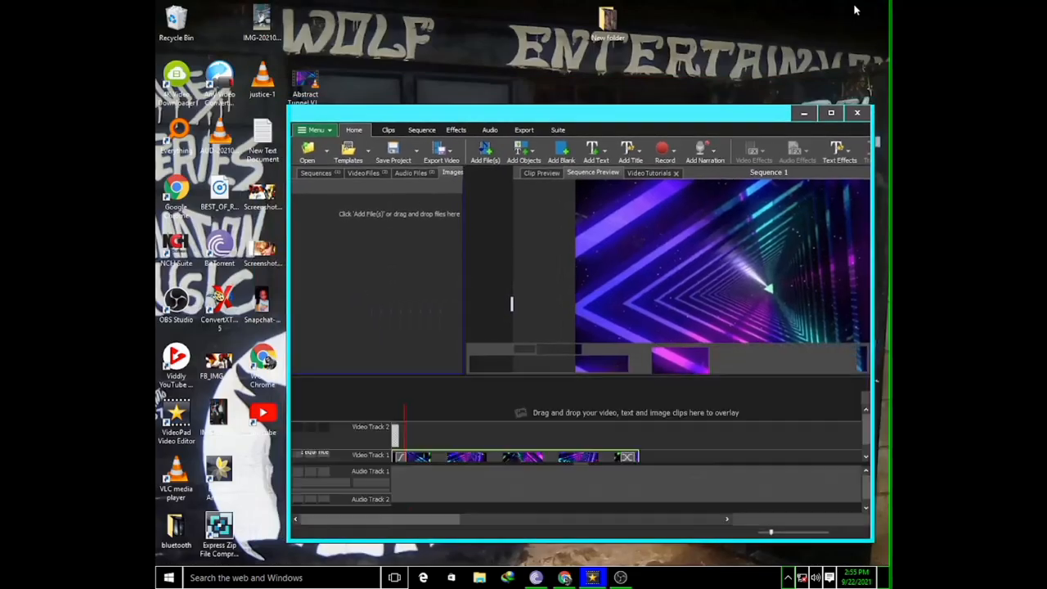
double_click(486, 109)
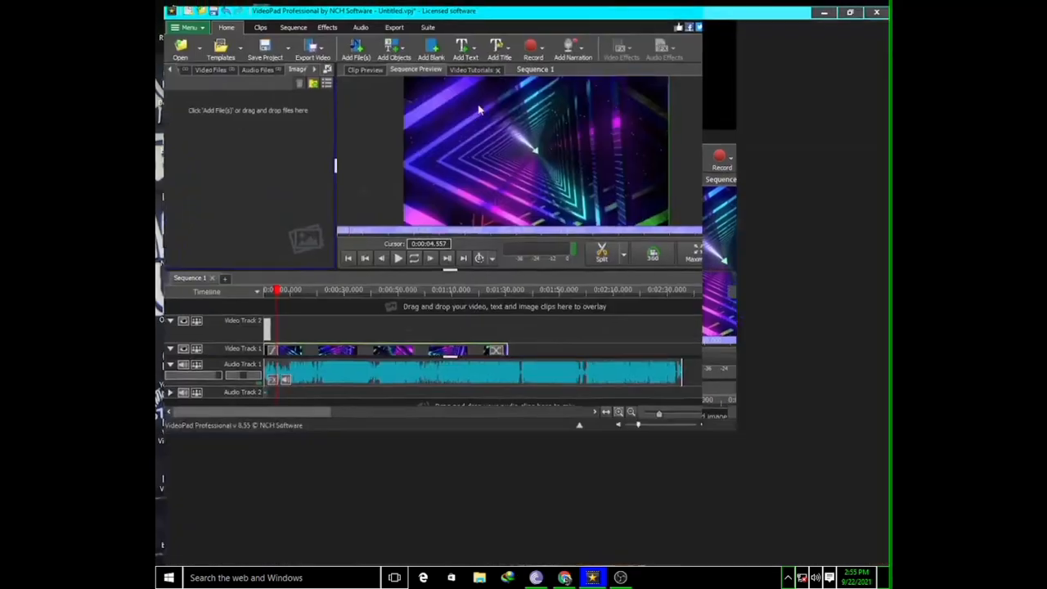
click(852, 7)
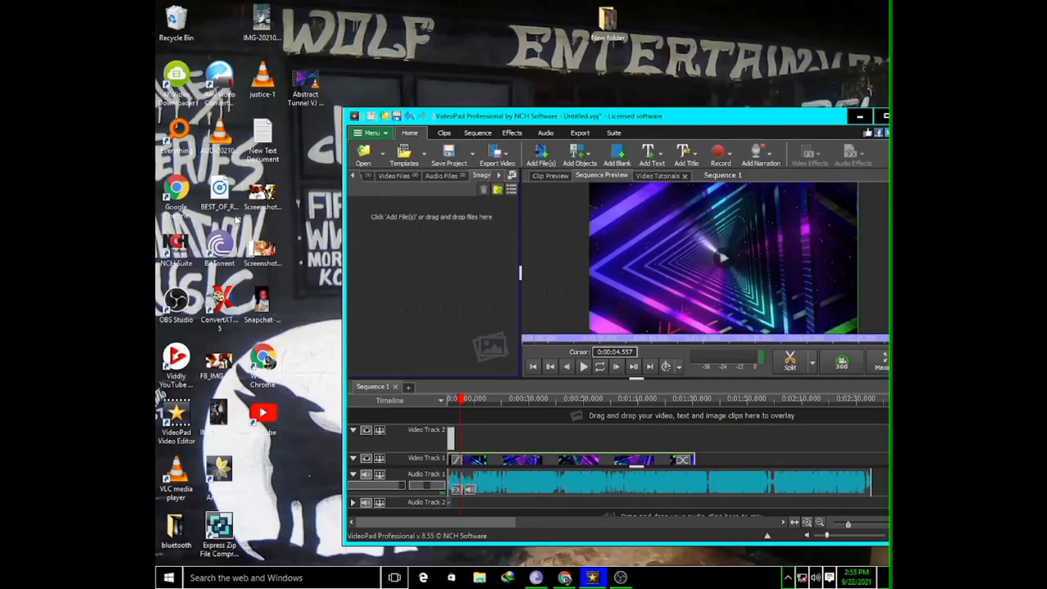
click(303, 199)
drag(303, 196, 266, 337)
drag(273, 238, 417, 253)
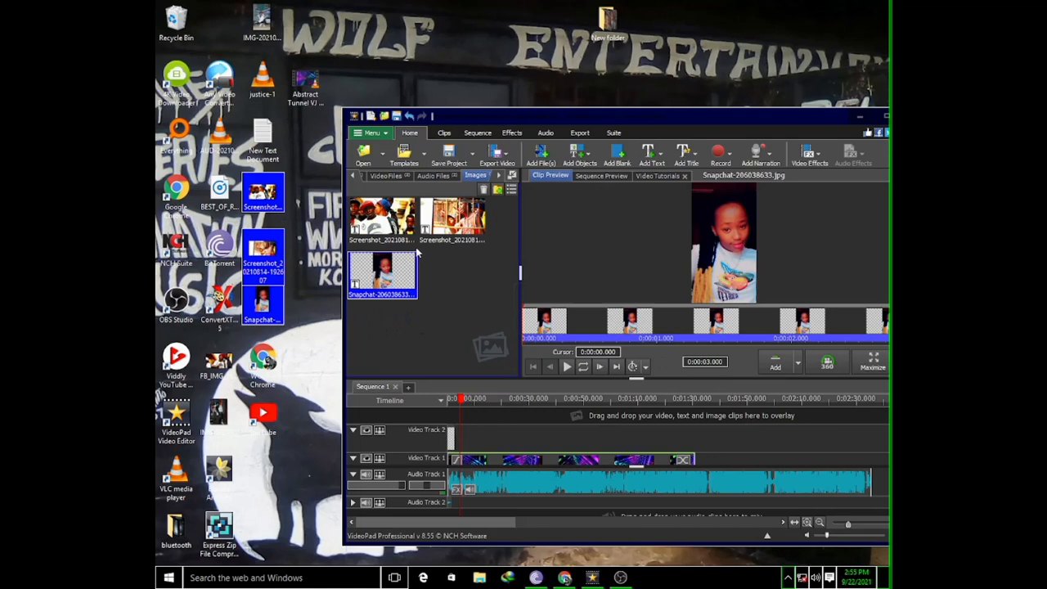
Place all three imported images on Video Track 2, starting where the tunnel clip ends, and maximize the window
drag(503, 216, 364, 311)
drag(400, 228, 696, 419)
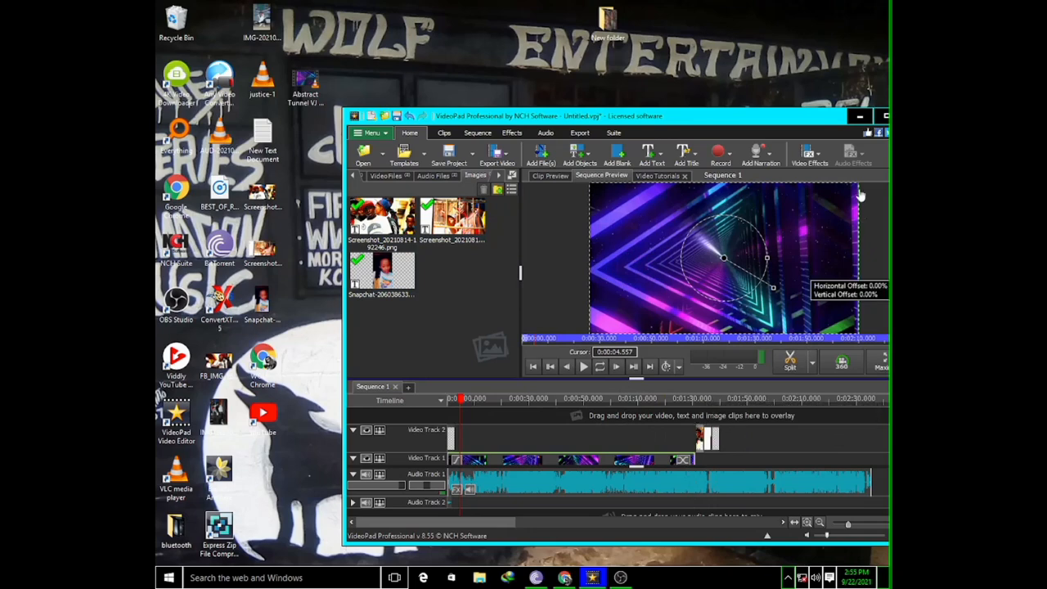
click(884, 116)
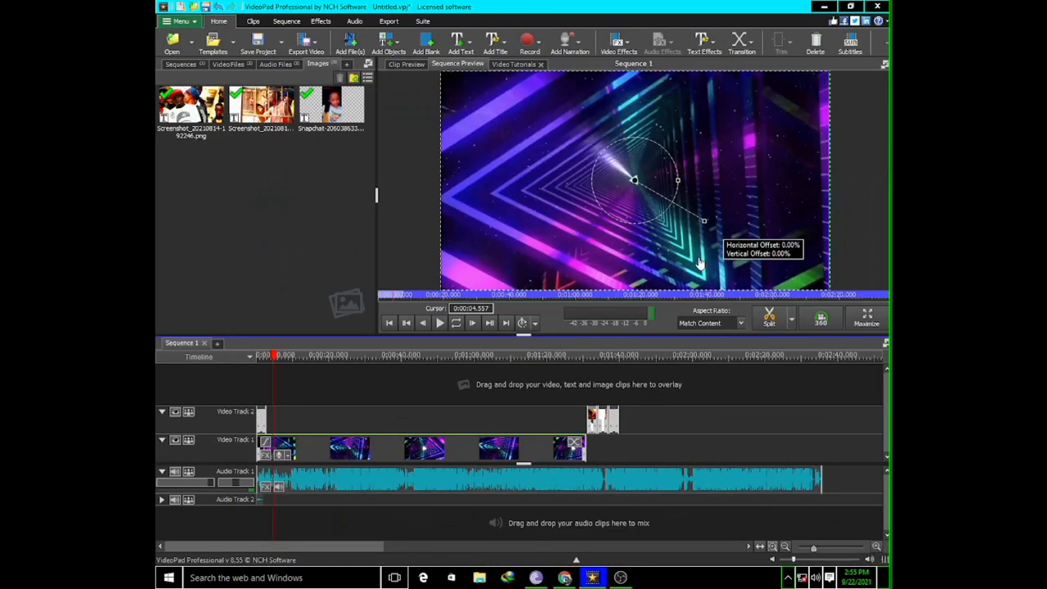
Extend the Snapchat image on Video Track 2 to about the end of the audio and lengthen the first image slightly
drag(624, 424, 667, 424)
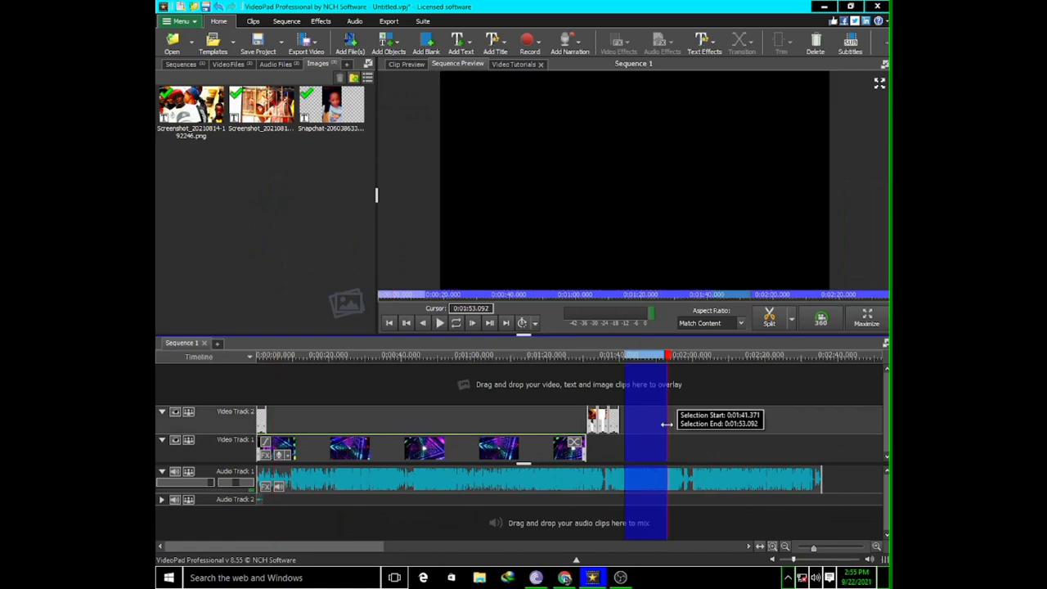
click(826, 413)
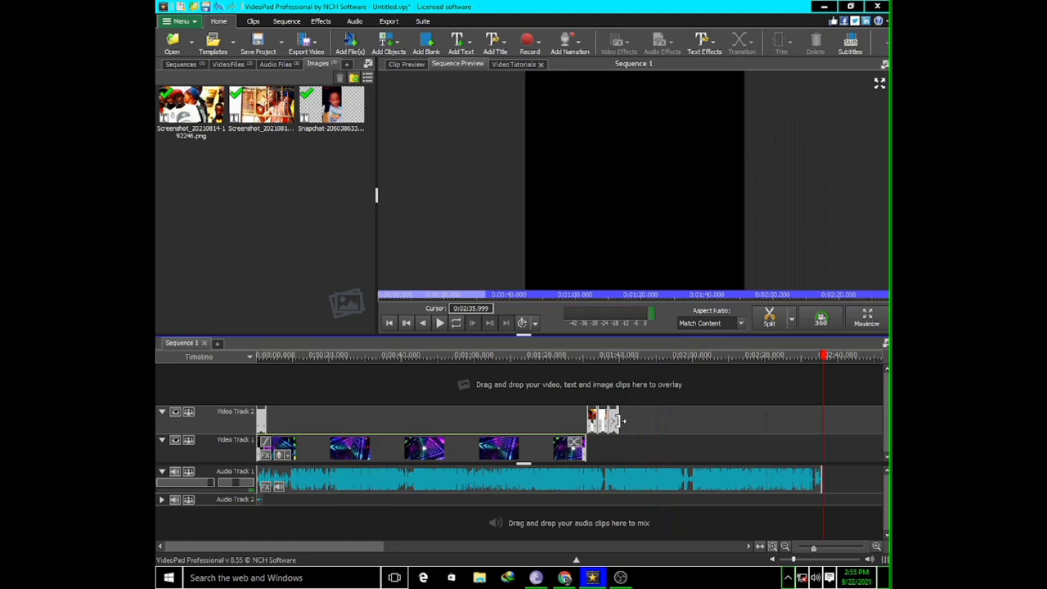
click(620, 422)
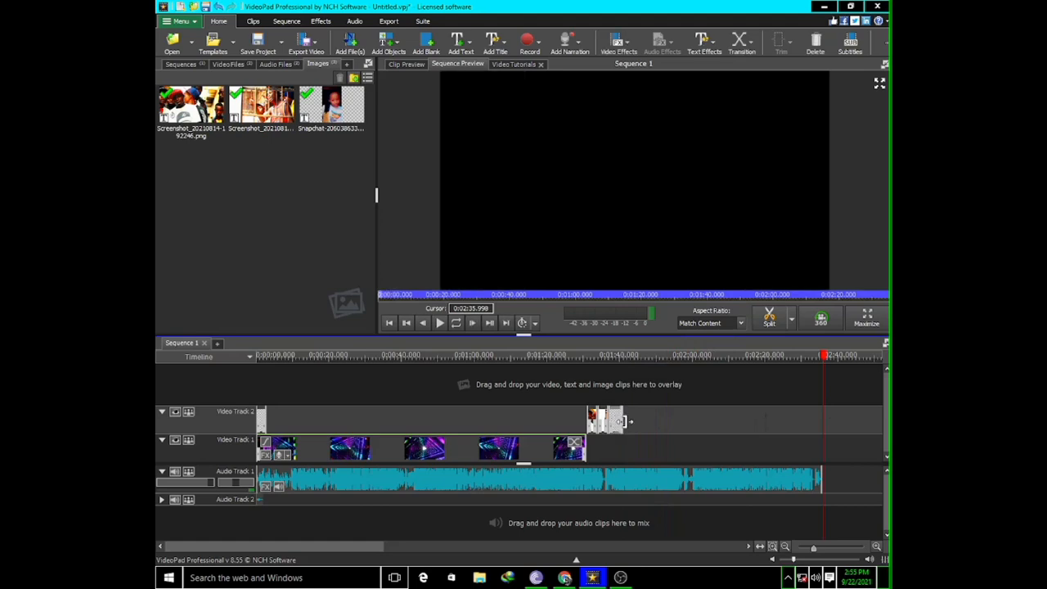
click(698, 418)
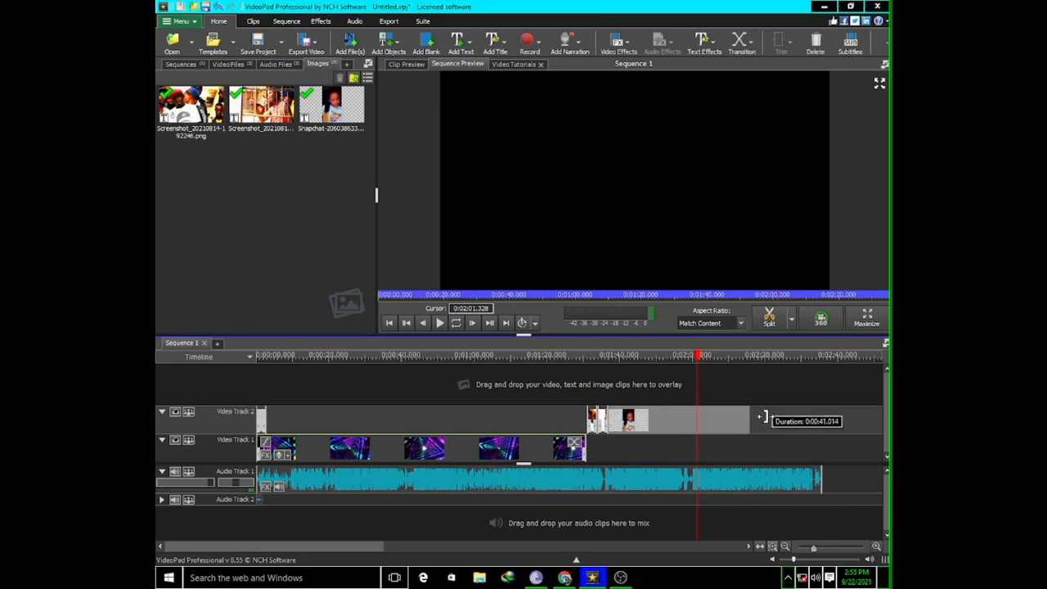
drag(764, 418, 818, 420)
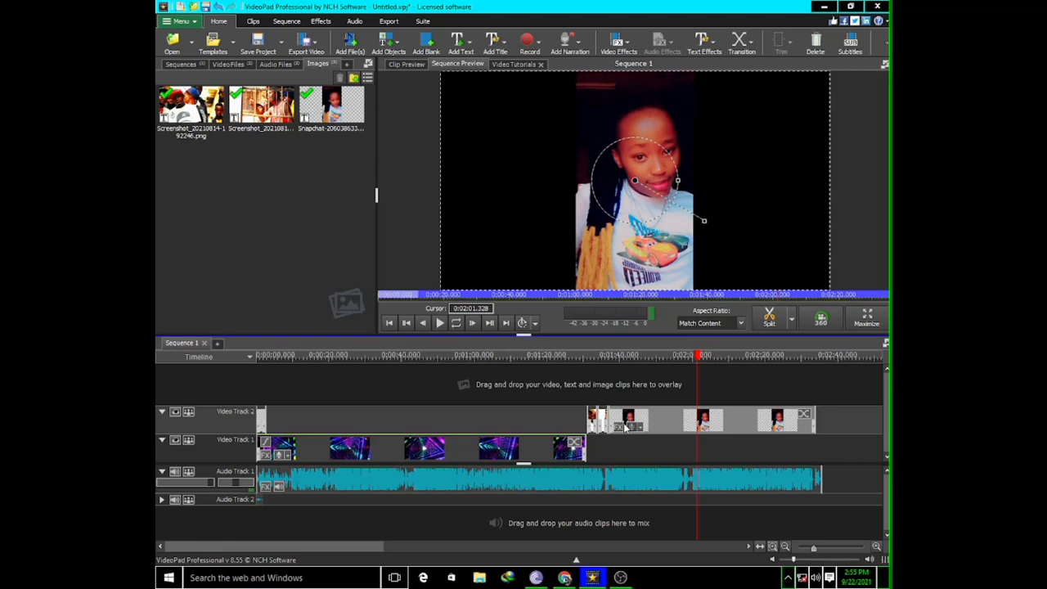
drag(589, 419, 601, 419)
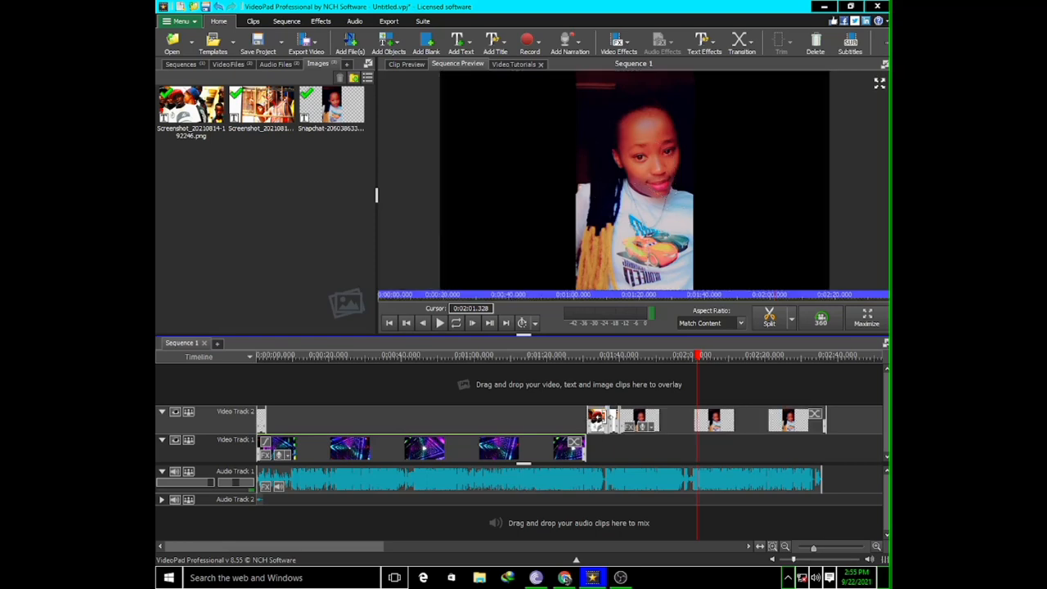
Apply a 1-second Star transition to the end of the tunnel clip on Video Track 1
click(578, 445)
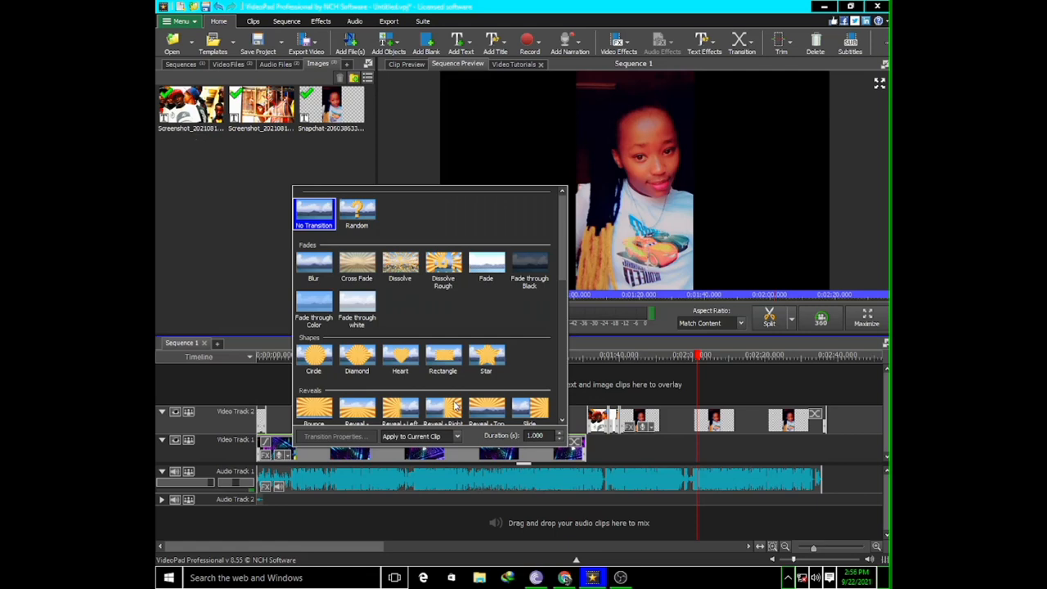
scroll(455, 407, down, 2)
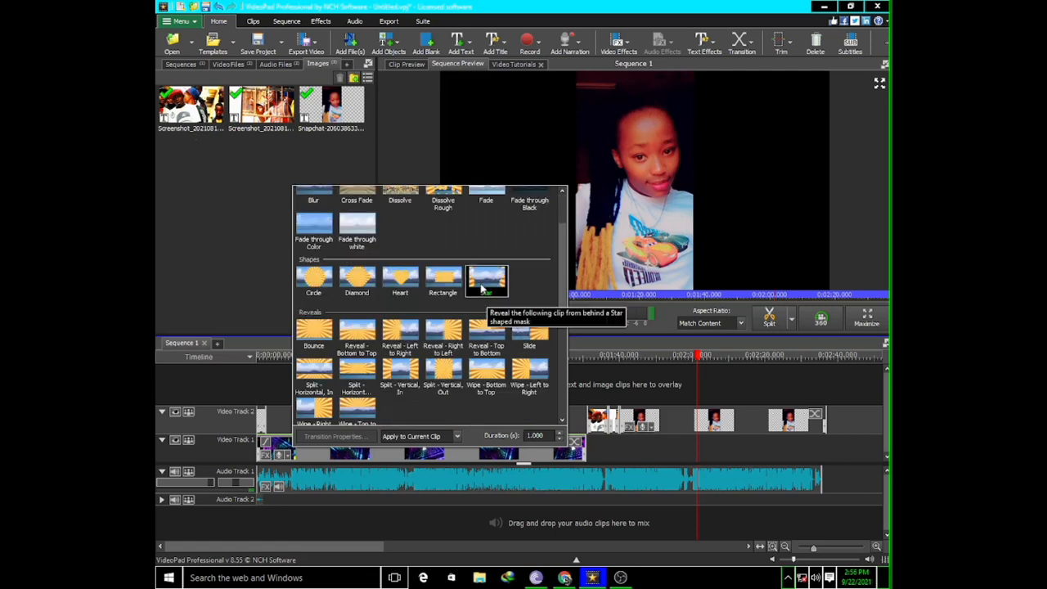
click(484, 286)
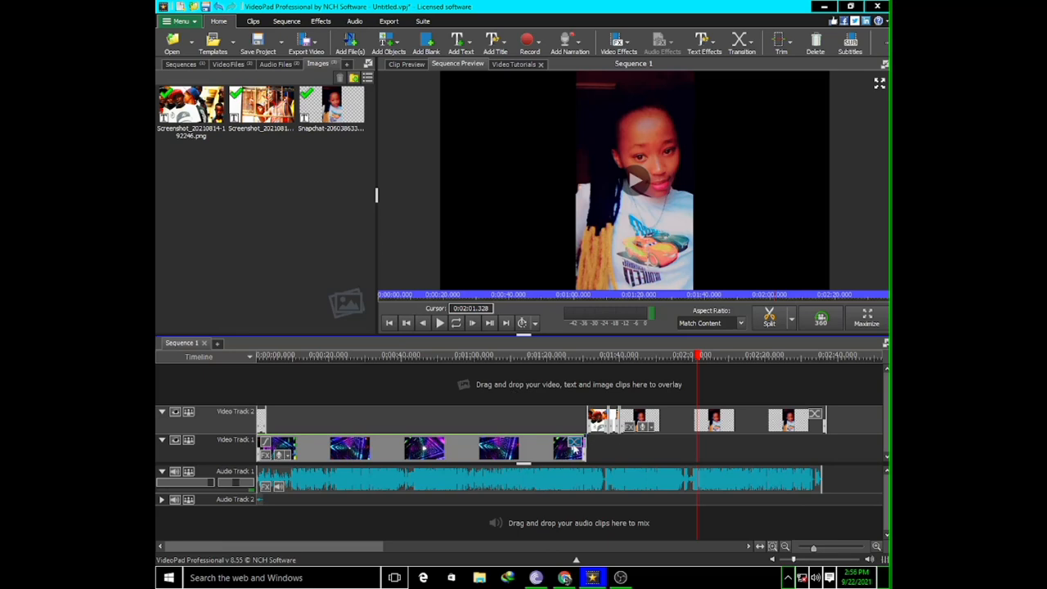
Play the sequence from about 1:23 through the end of the tunnel clip into the first image, stopping at about 1:35
click(608, 383)
click(558, 385)
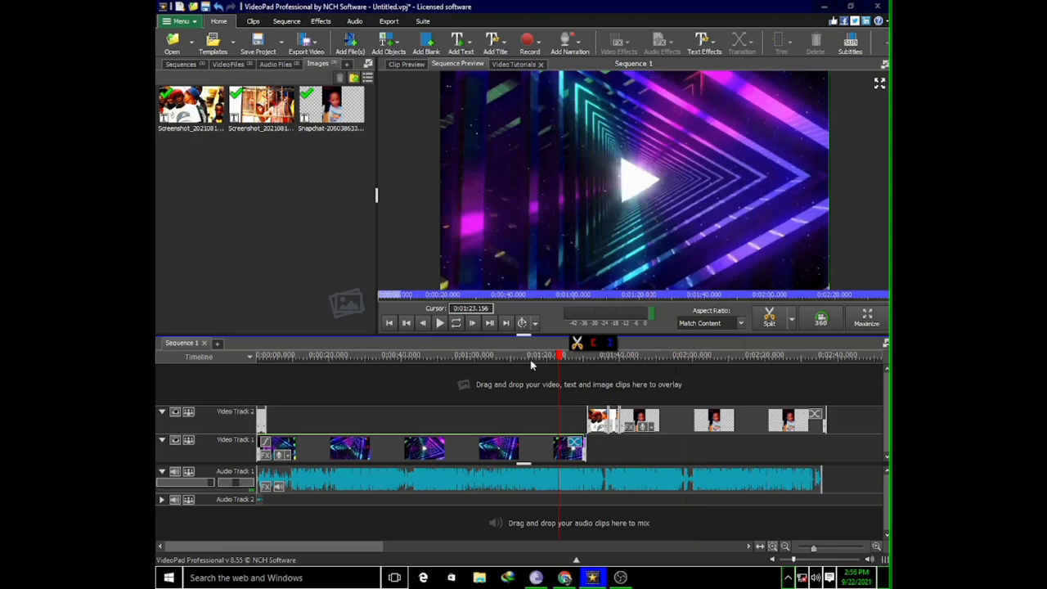
click(442, 323)
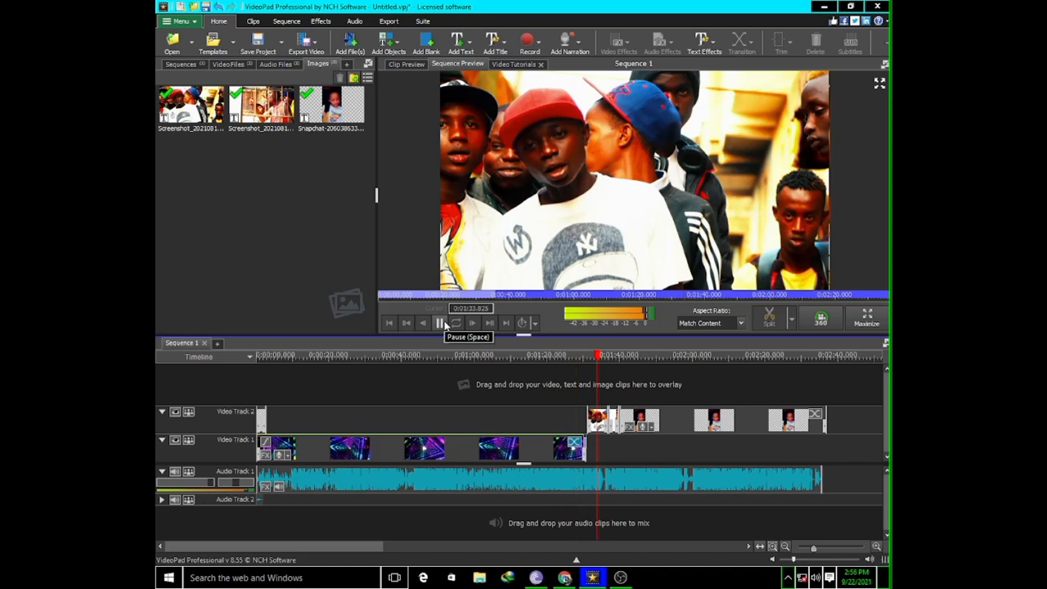
click(441, 324)
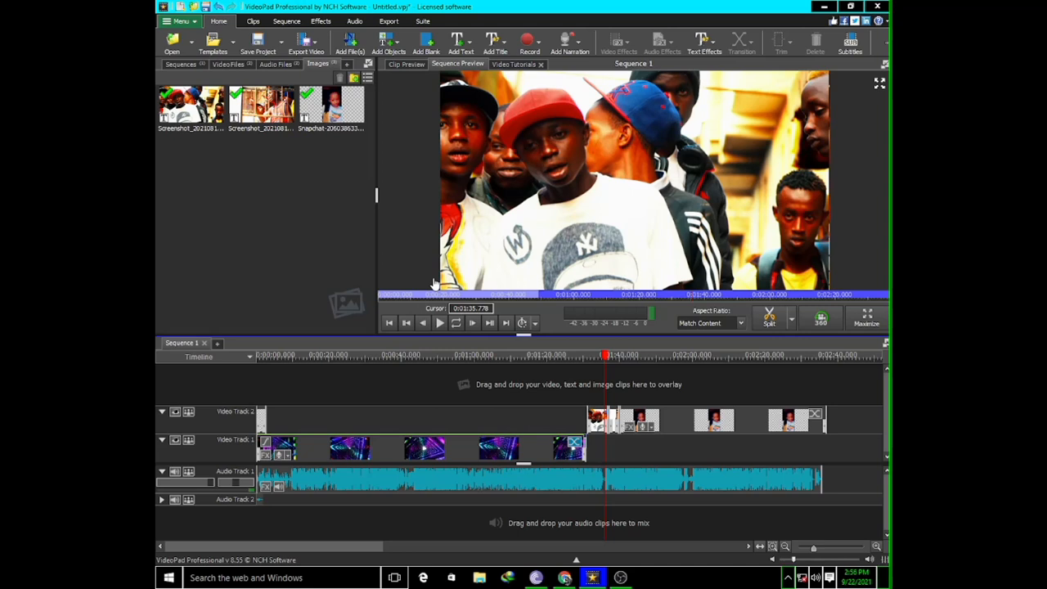
Set the tunnel clip's fade-in duration to 7 seconds
click(265, 444)
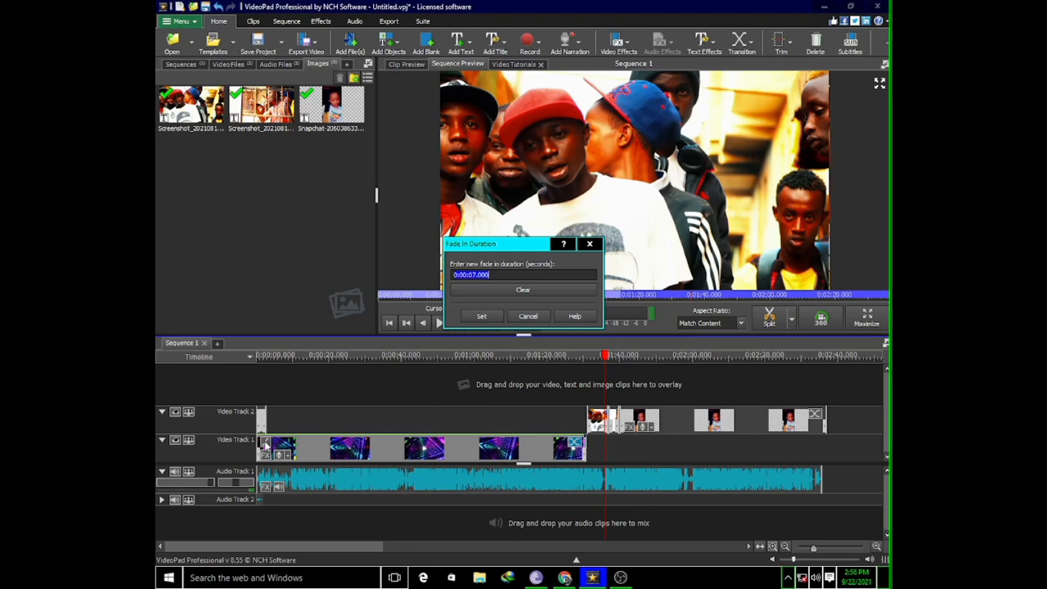
click(482, 316)
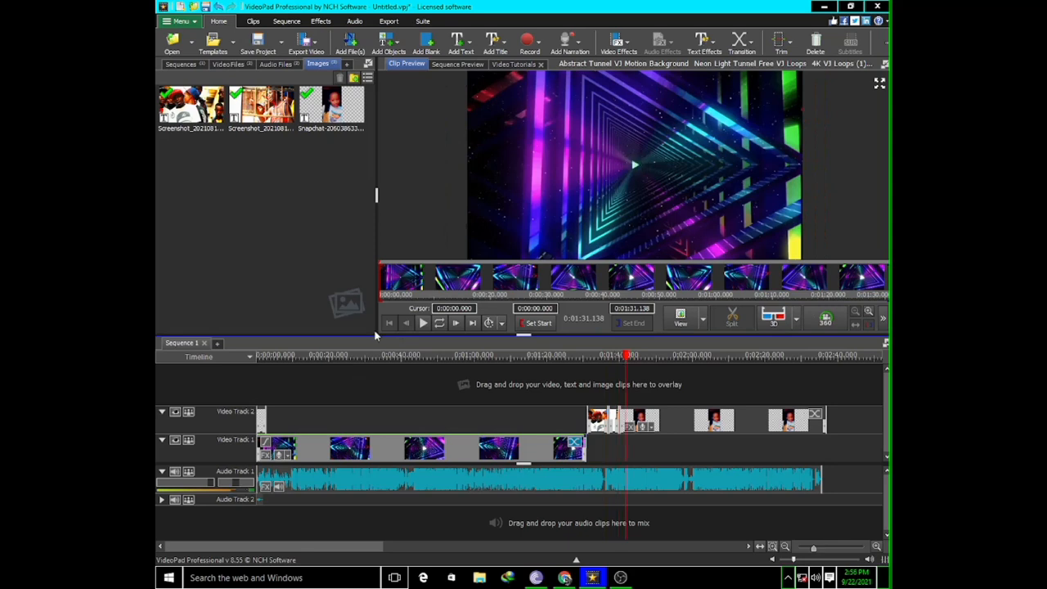
Play the audio clip from Audio Track 1 on its own for about a second
click(423, 325)
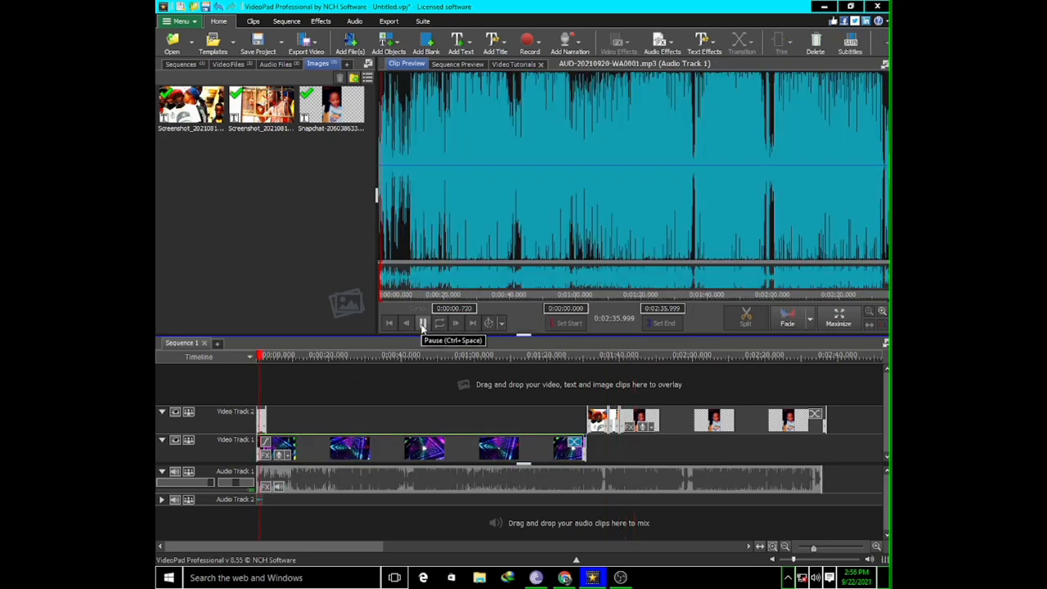
click(423, 325)
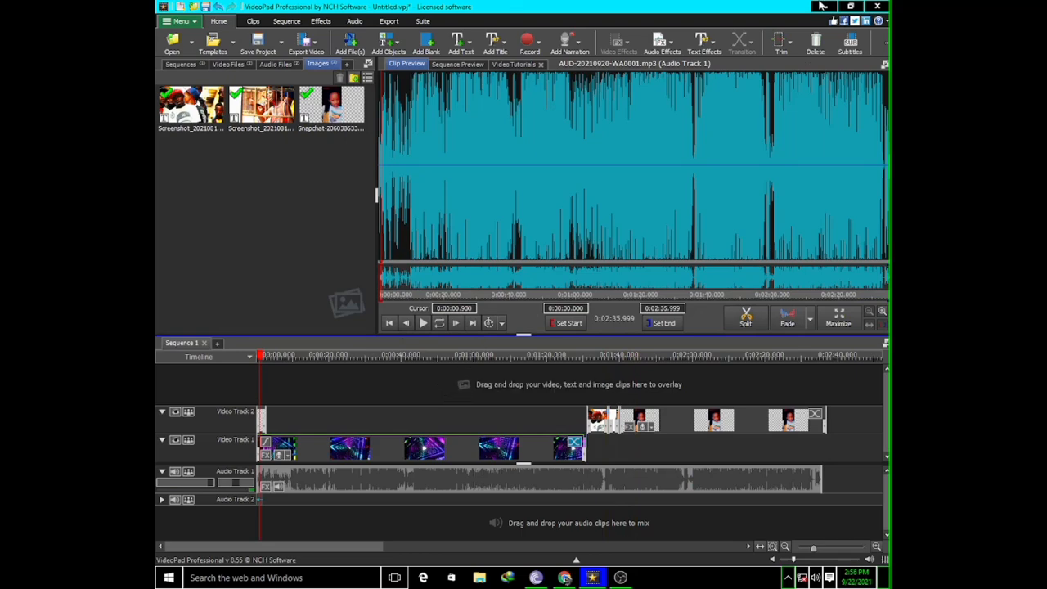
click(844, 8)
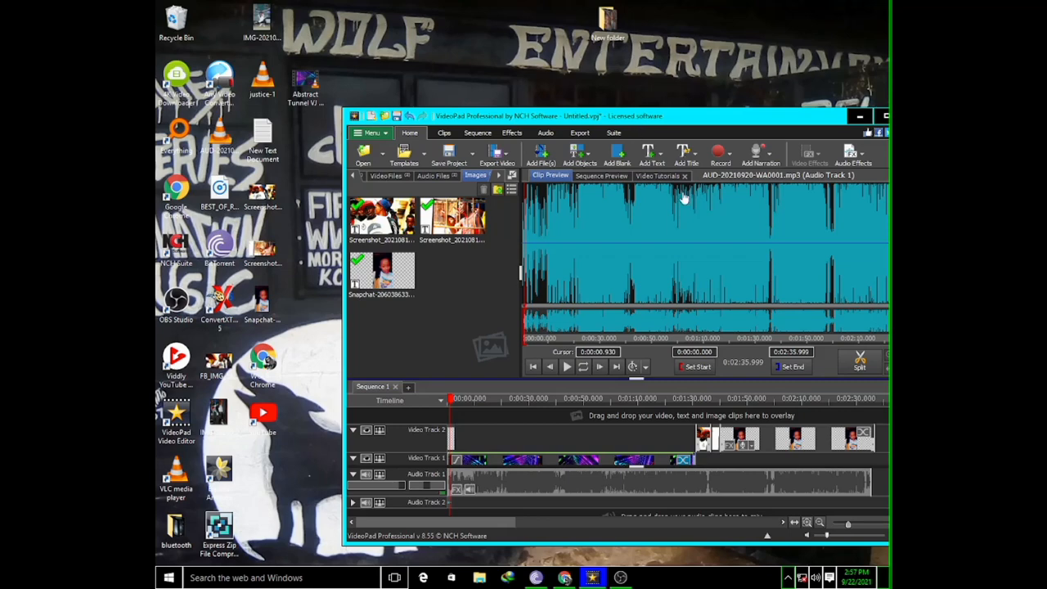
click(884, 116)
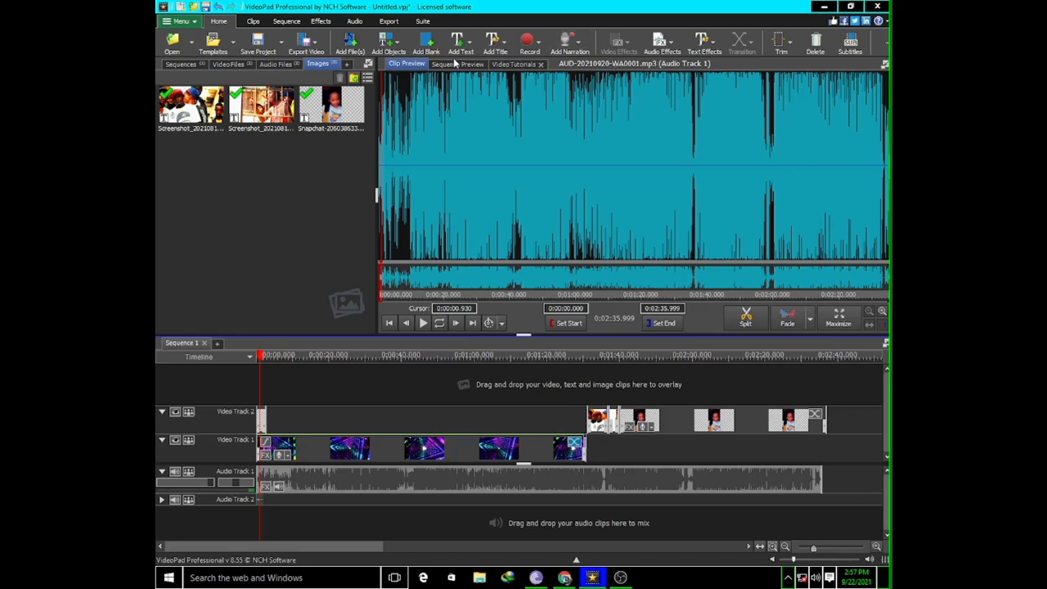
Begin exporting the sequence as a video file and name the export file HOW USE VIDEO PAD
click(388, 22)
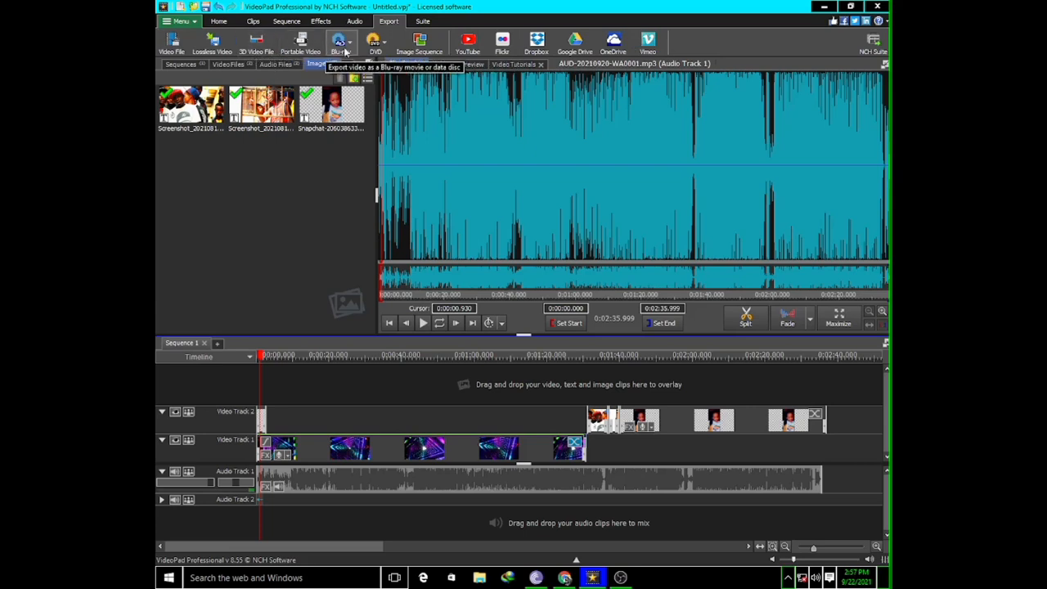
click(172, 49)
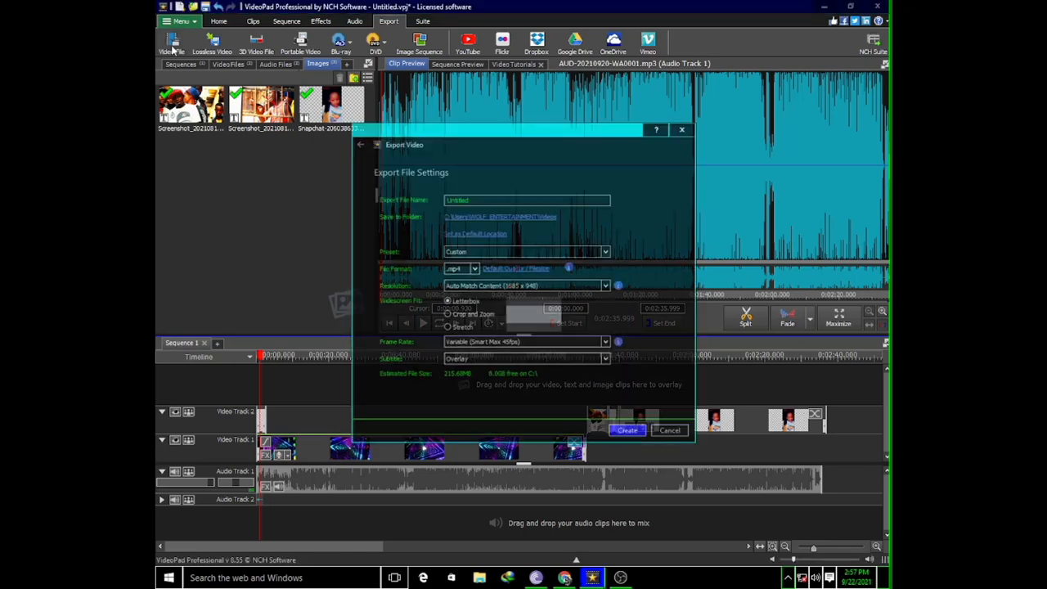
click(500, 200)
key(BackSpace)
key(BackSpace)
key(BackSpace)
key(BackSpace)
key(BackSpace)
key(BackSpace)
key(BackSpace)
key(BackSpace)
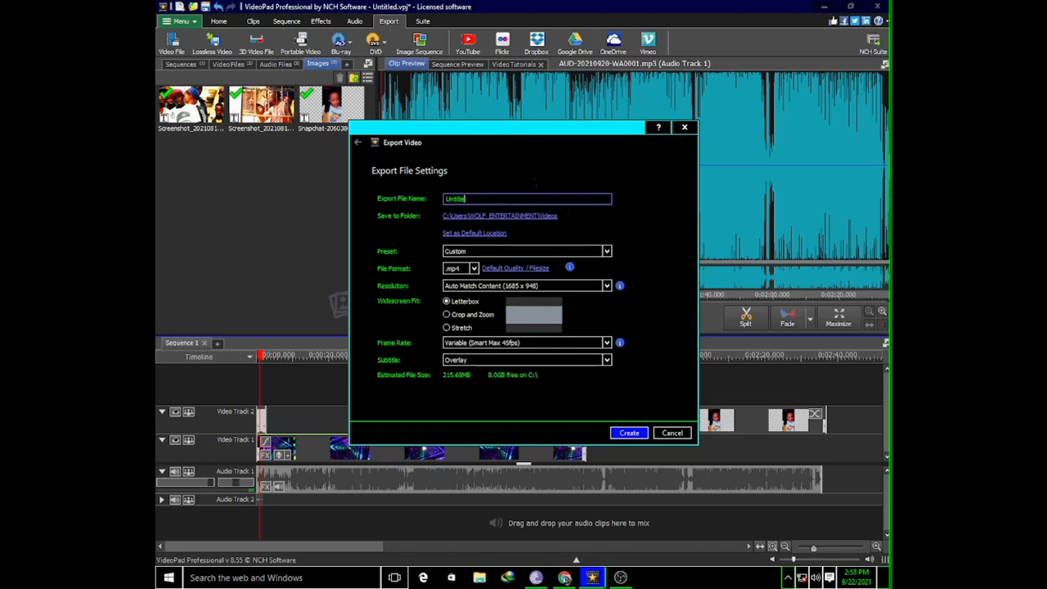
text(HOW USE VIDEO PAD)
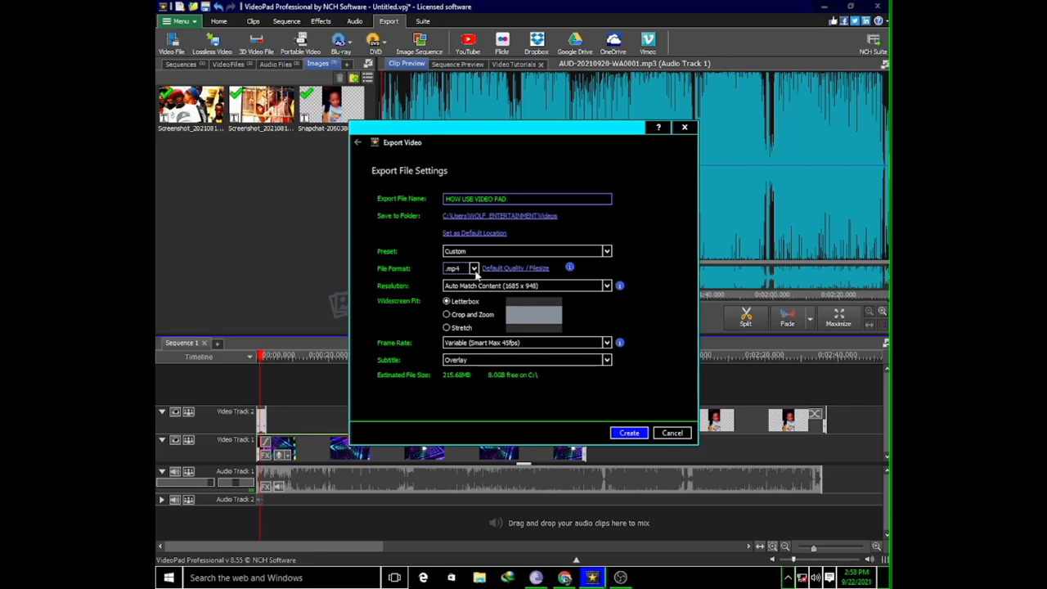
Export the video as .mp4 with the Letterbox widescreen fit, after trying the Crop and Zoom and Stretch options
click(474, 269)
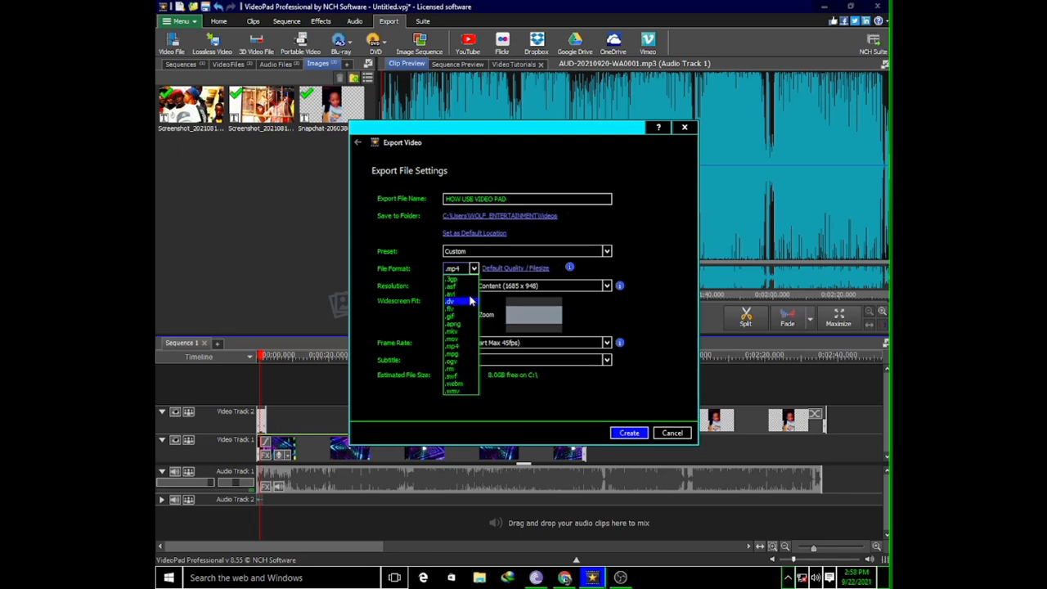
click(632, 258)
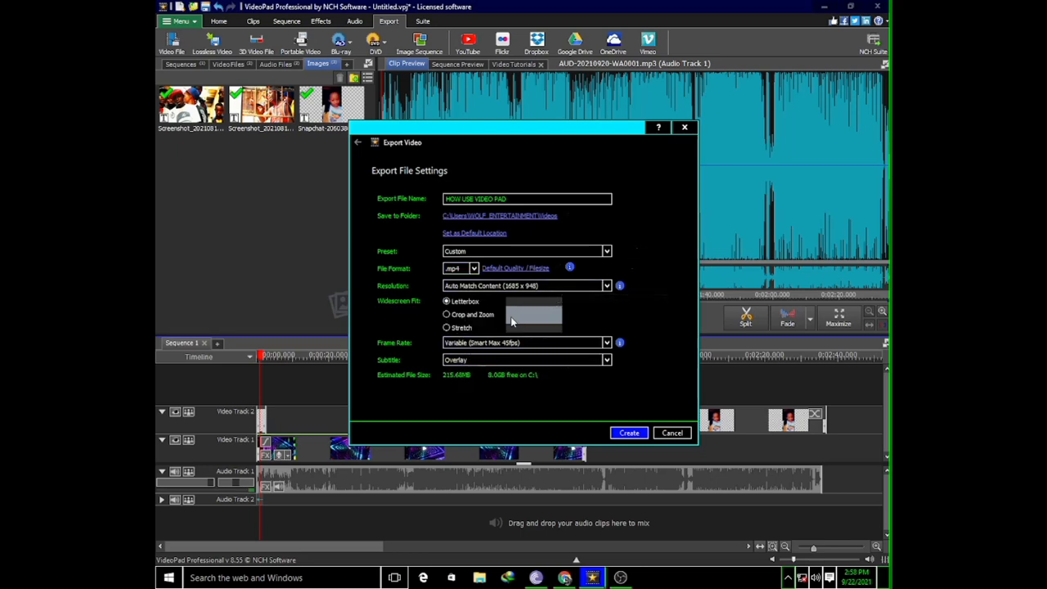
click(447, 327)
click(447, 301)
click(629, 433)
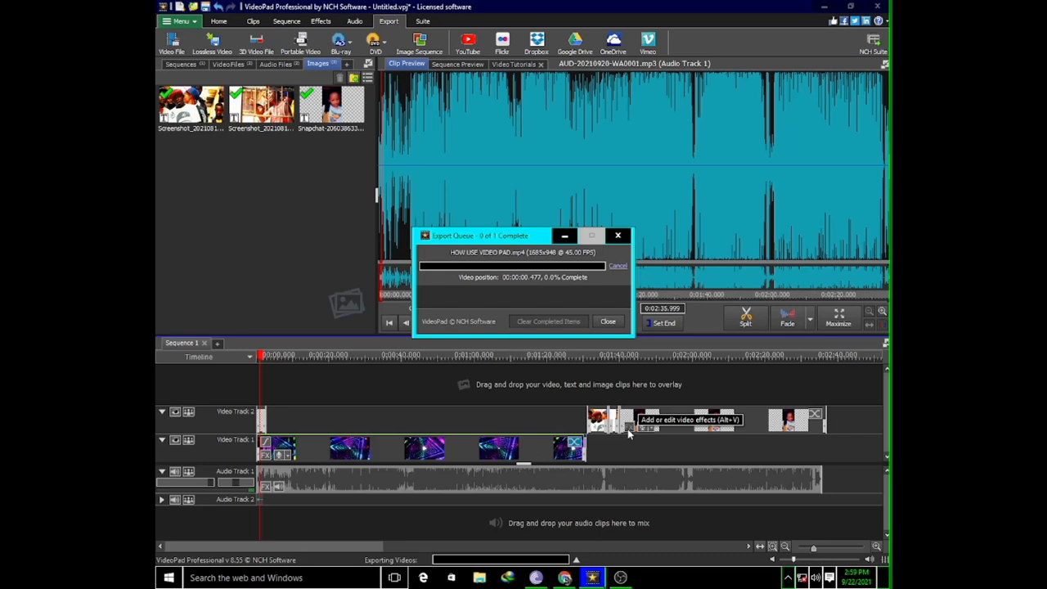
Switch to the Chrome window with the YouTube home page while the video export runs
click(565, 577)
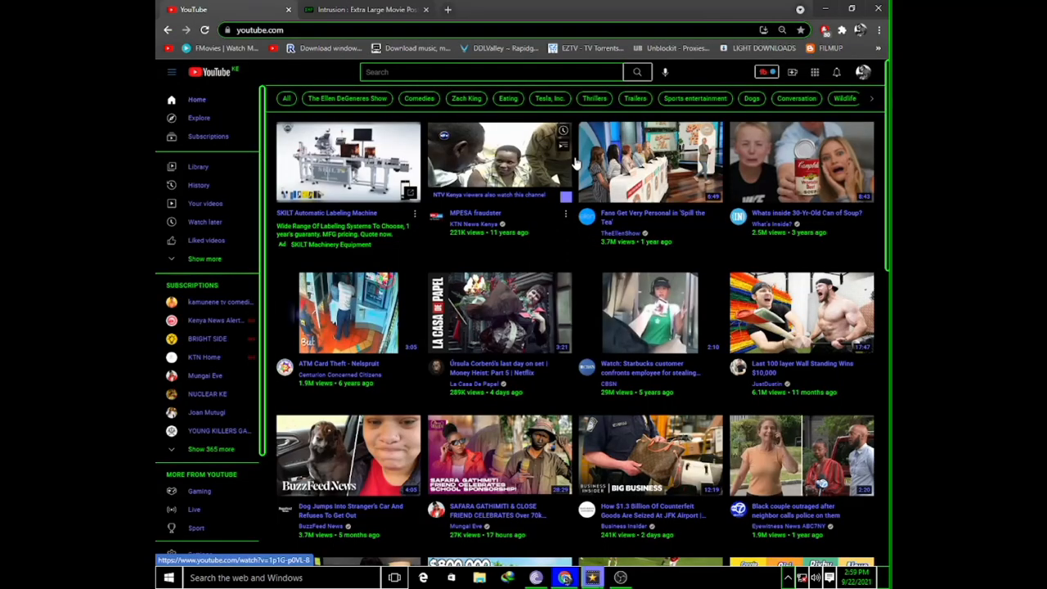